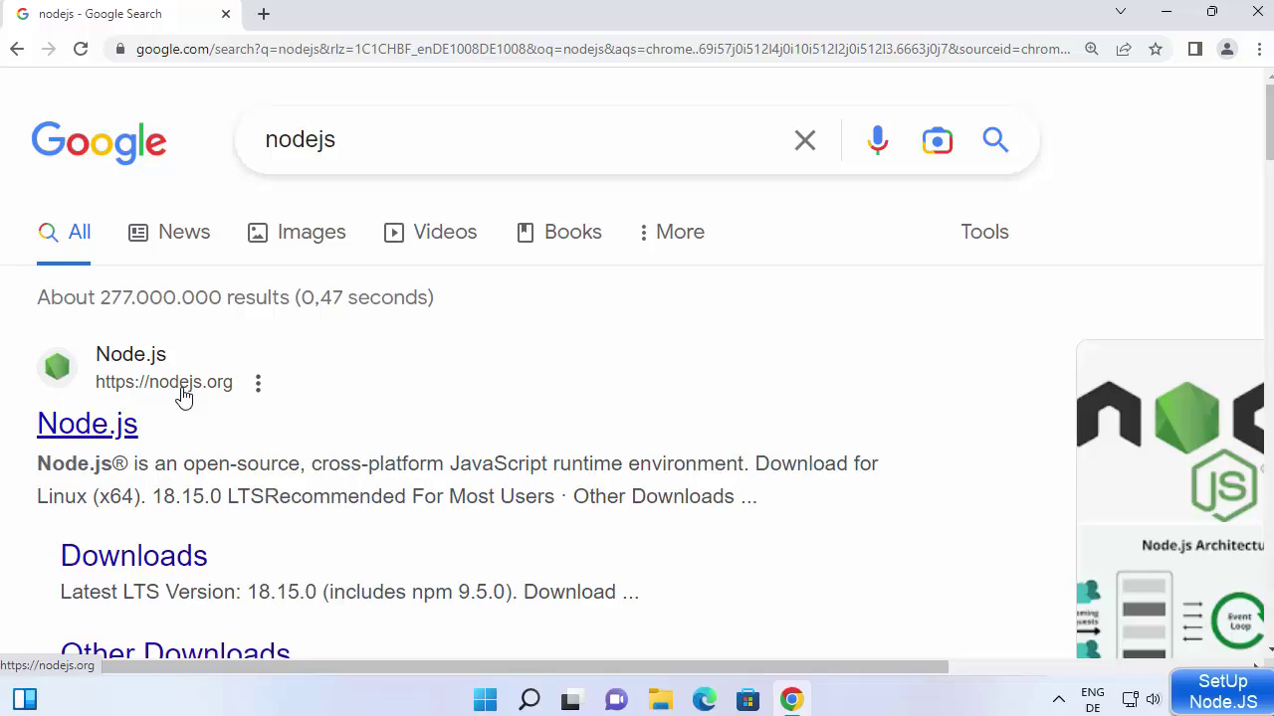
- Download the Node.js 18.15.0 LTS installer for Windows from nodejs.org and launch it, clearing the browser from view
click(133, 418)
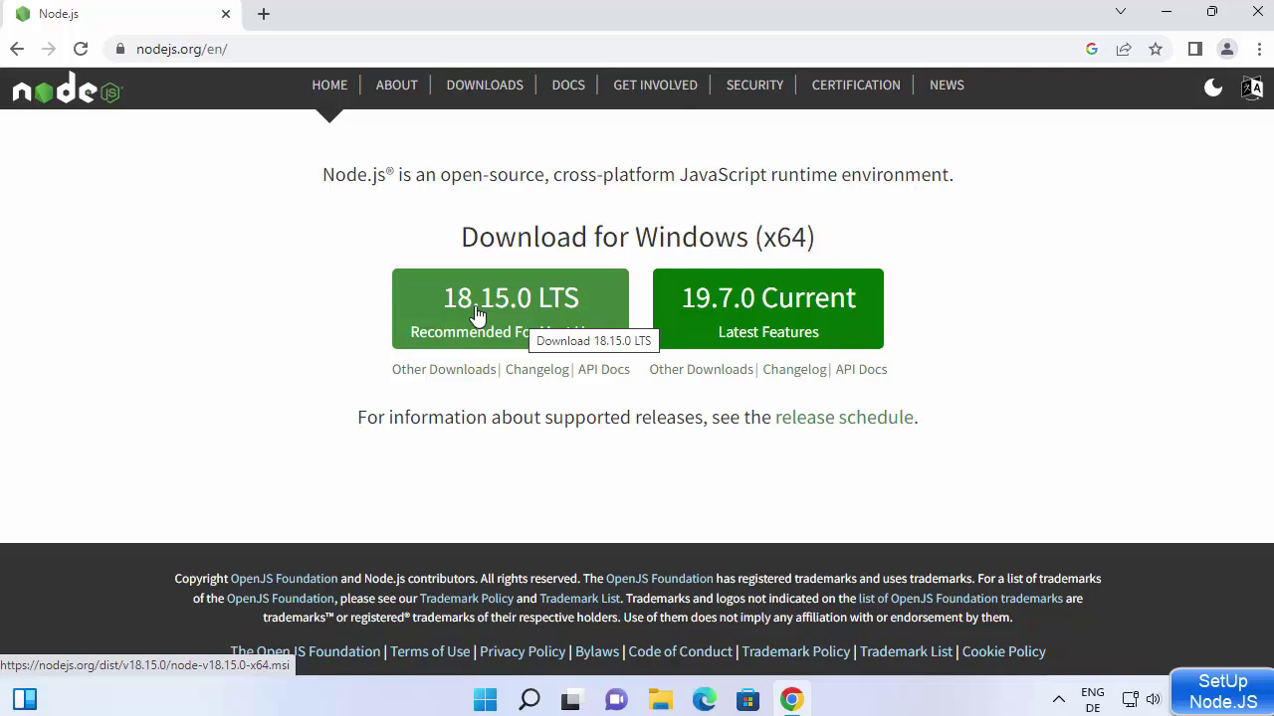
click(538, 314)
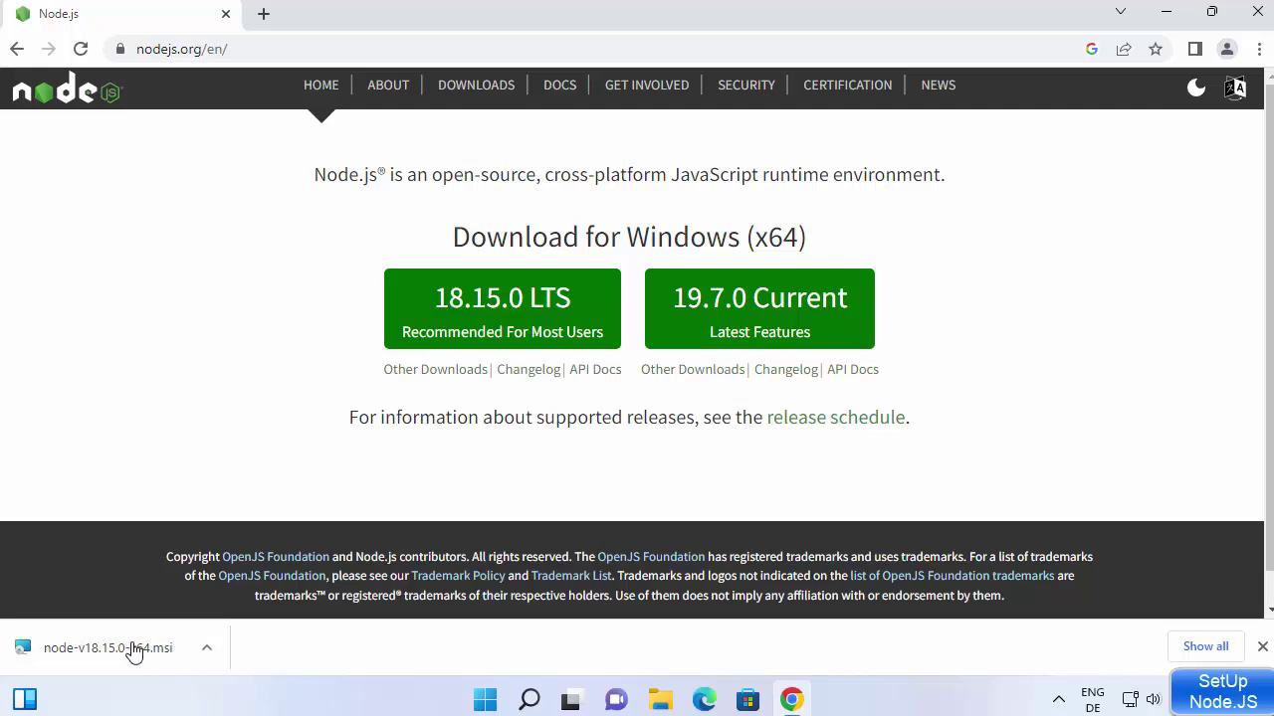
click(134, 650)
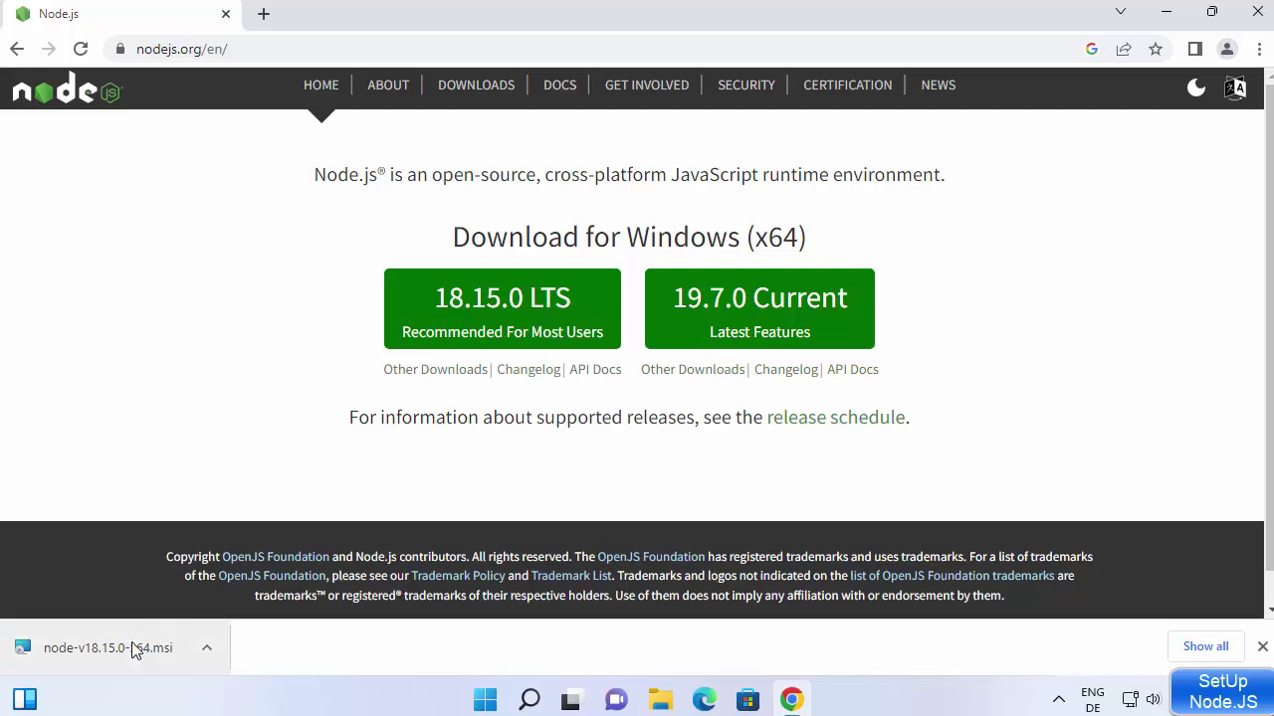
click(1168, 15)
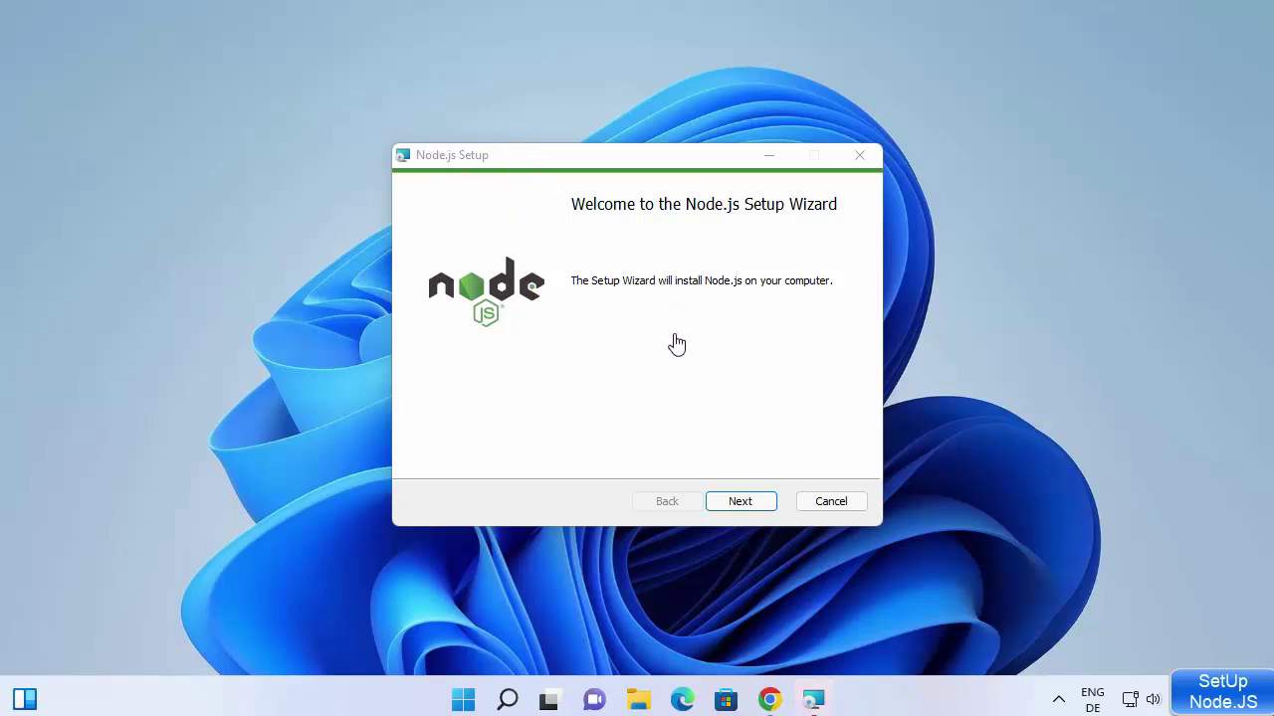
- Accept the Node.js license agreement and keep the default destination folder C:\Program Files\nodejs\ and default feature selection
click(741, 503)
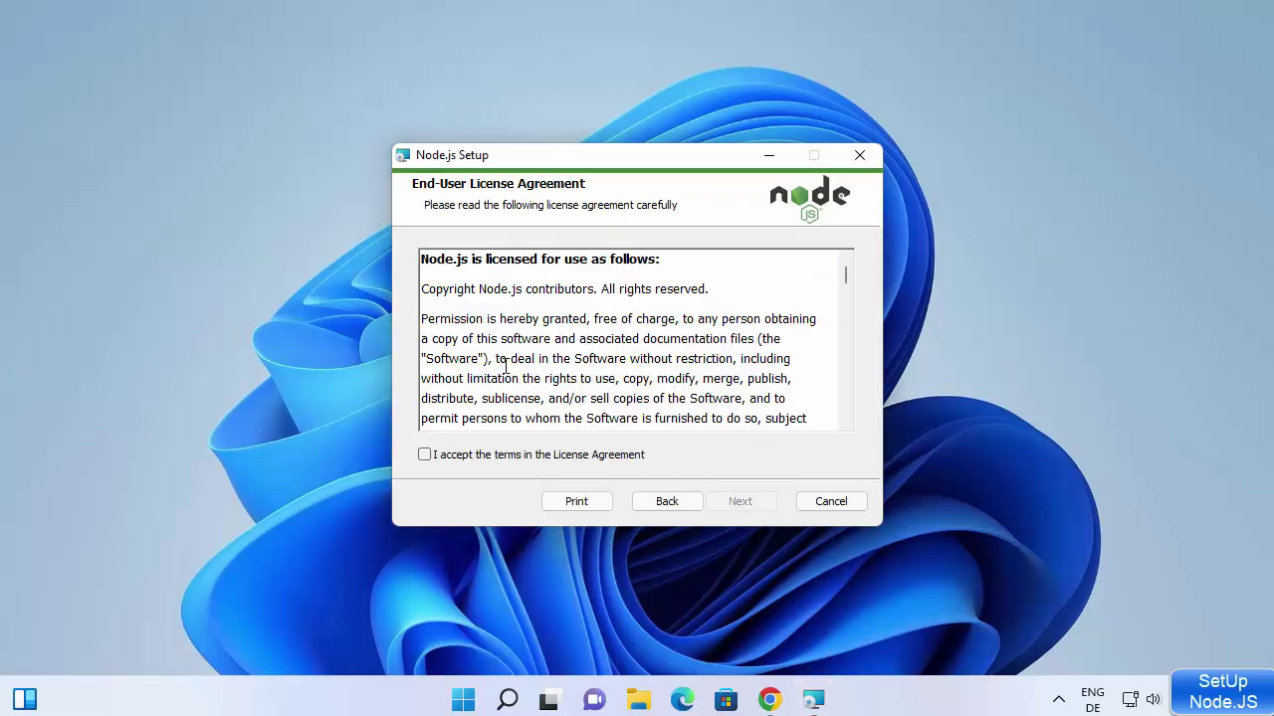
click(426, 457)
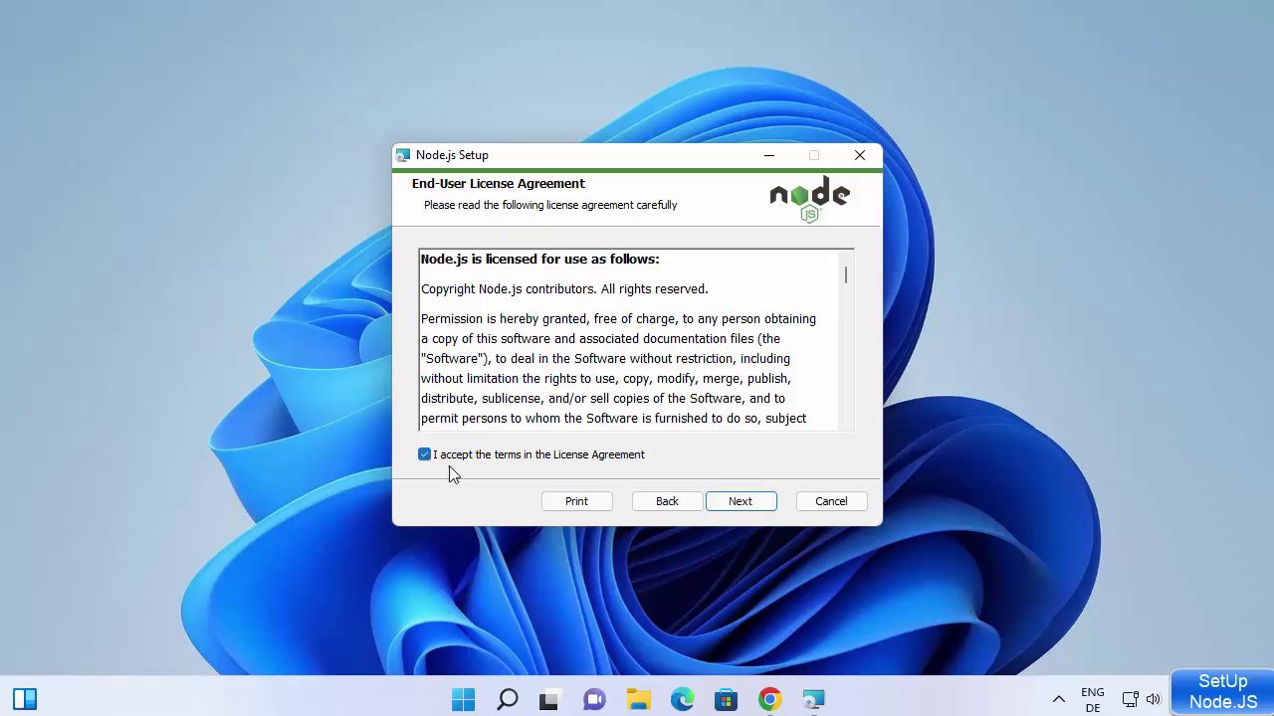
click(727, 505)
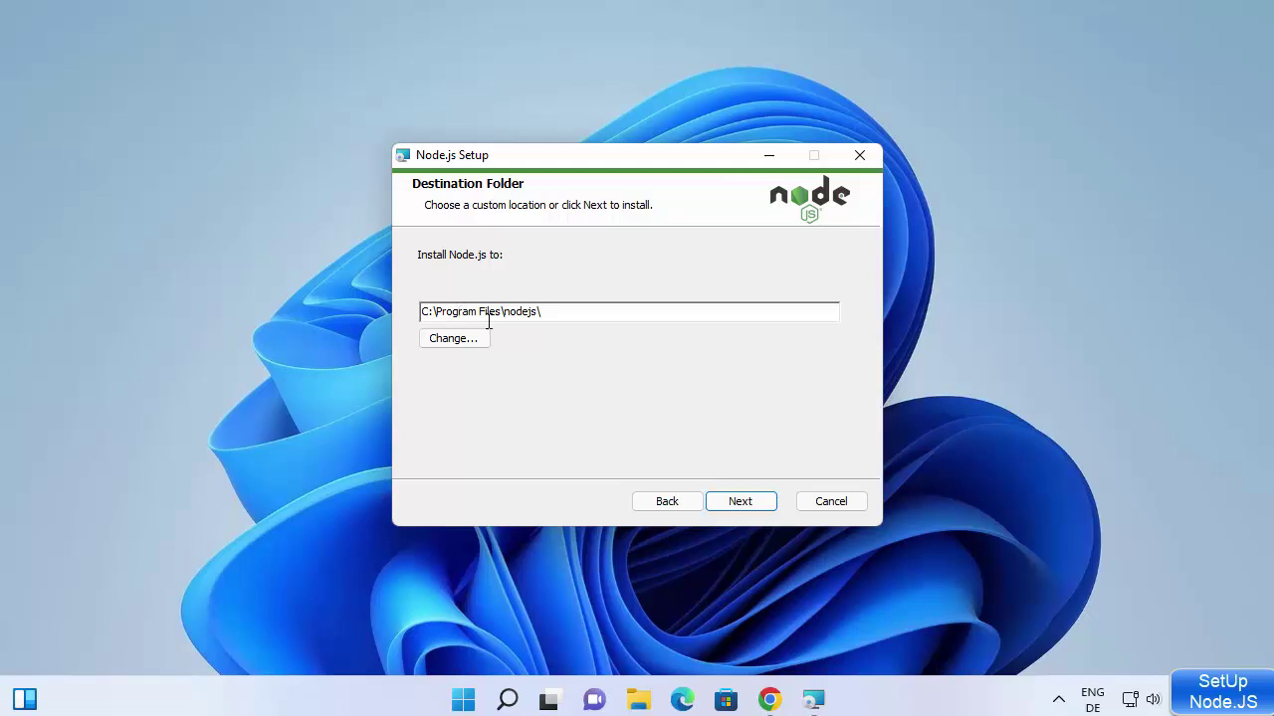
click(748, 504)
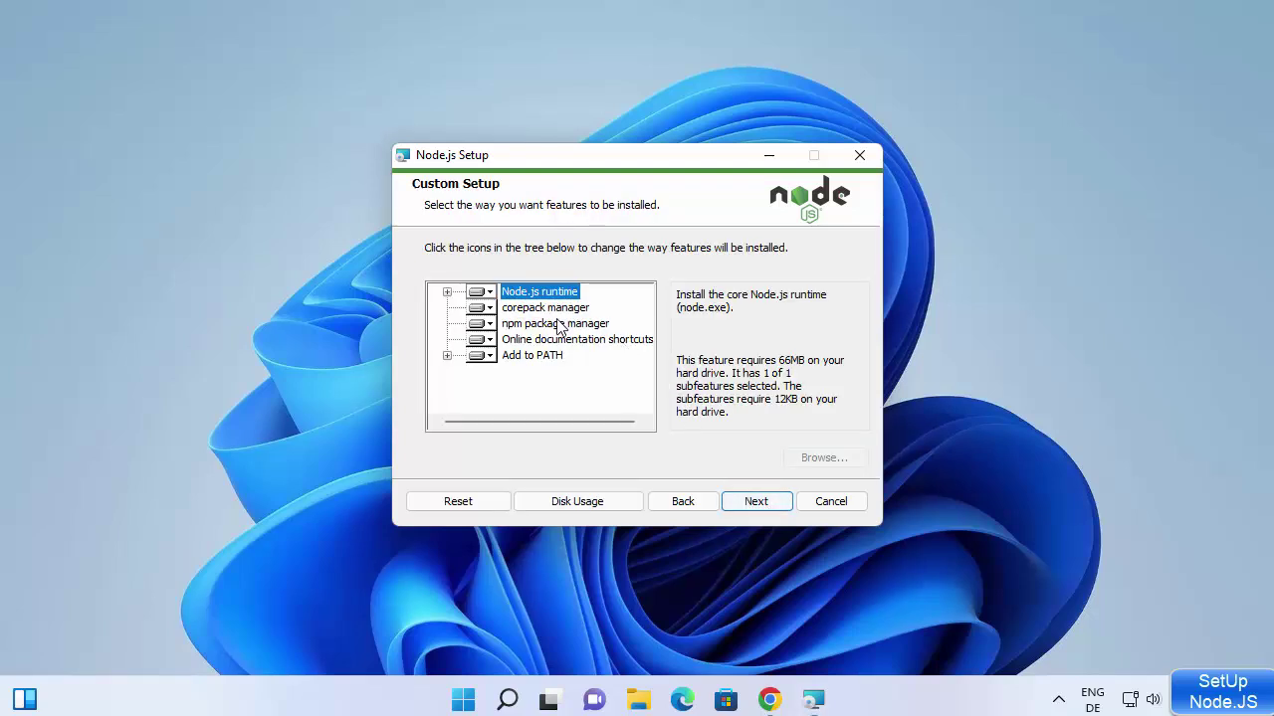
click(748, 508)
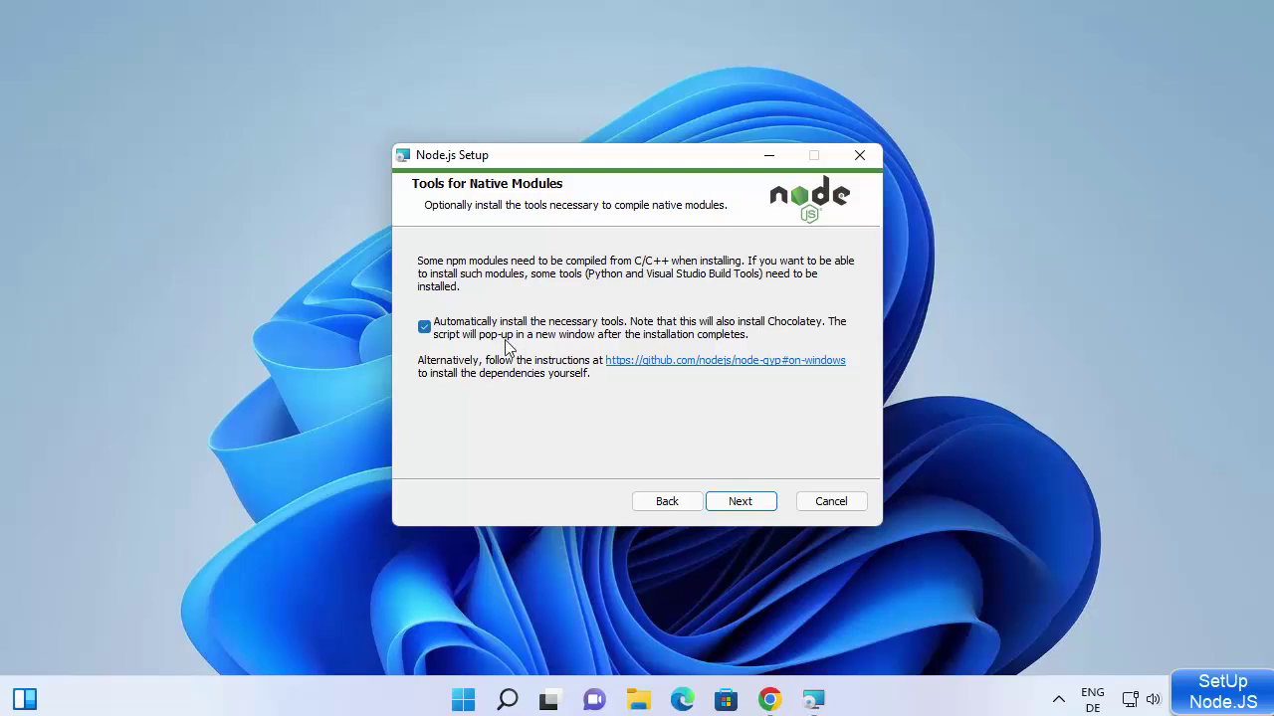
- Install Node.js with automatic installation of the necessary native-module tools enabled, allow the device changes, and finish the setup wizard
click(742, 503)
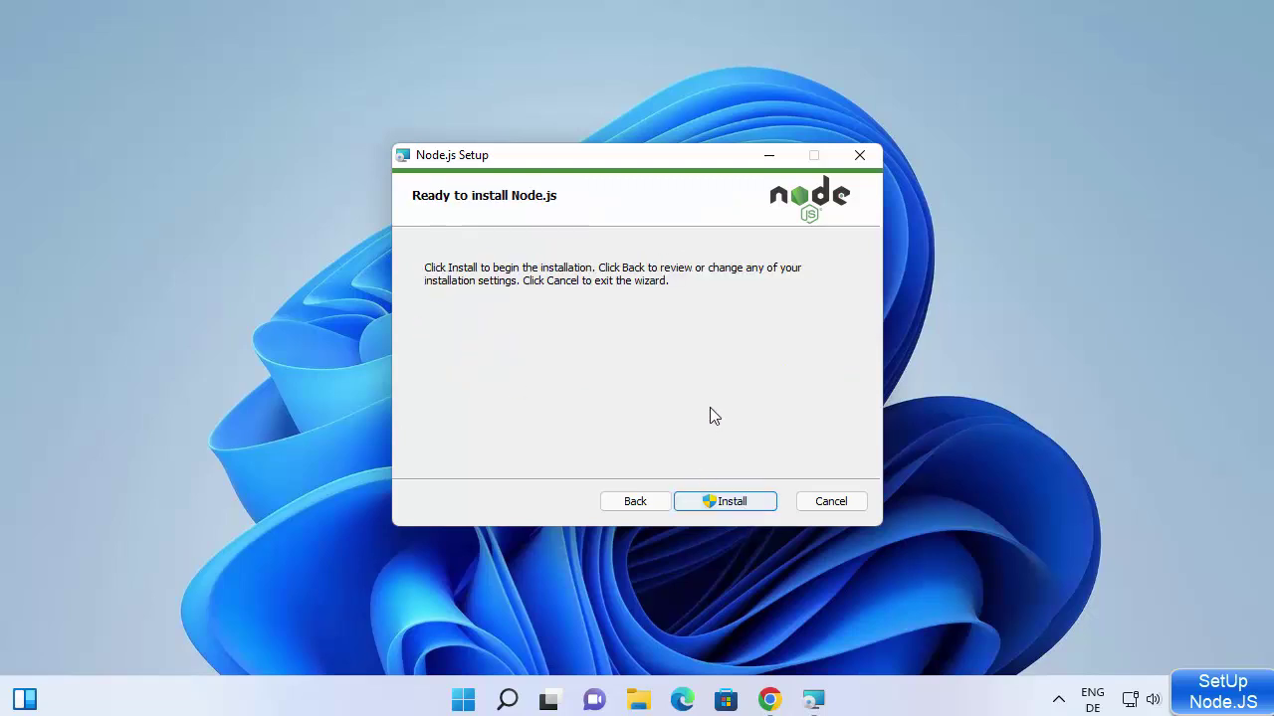
click(721, 498)
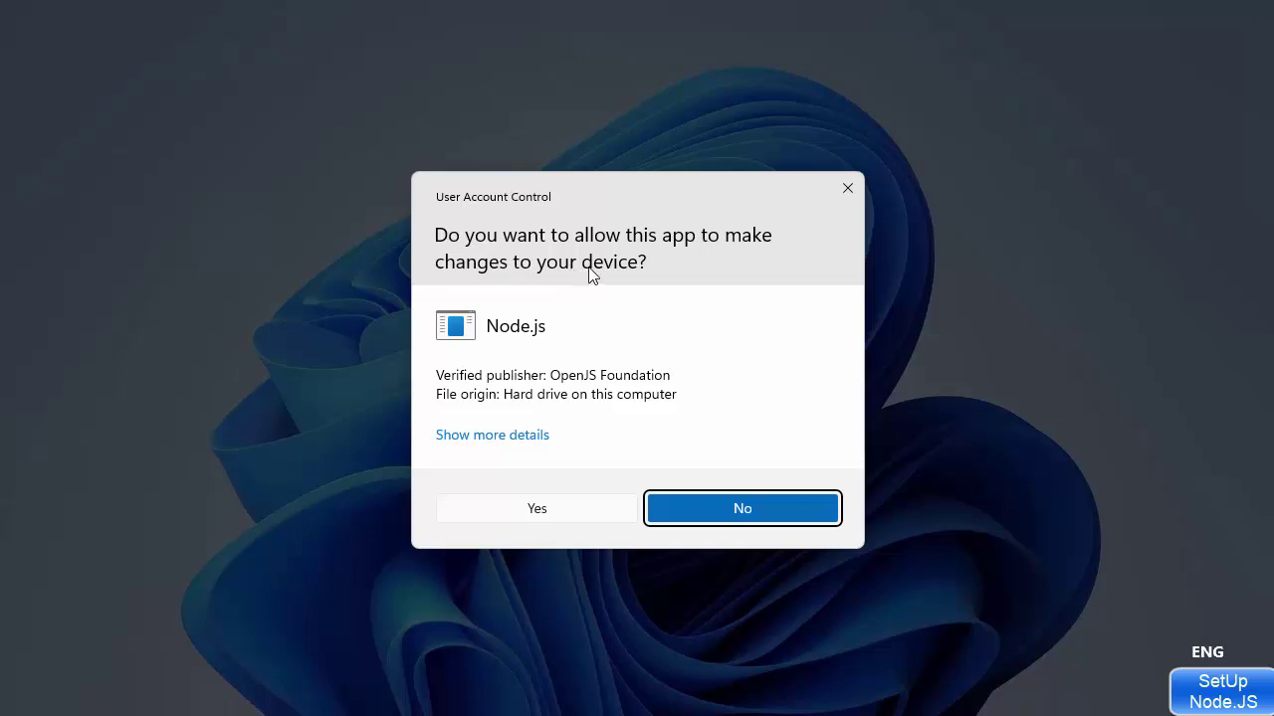
click(530, 516)
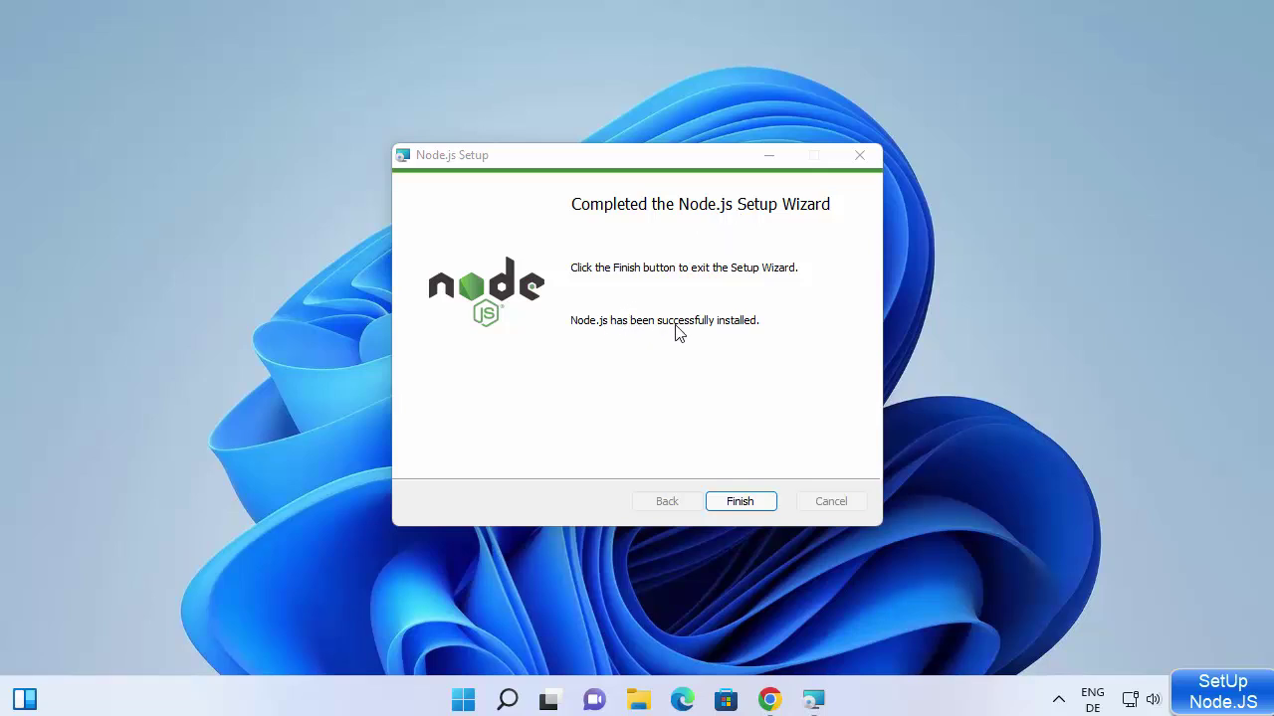
click(737, 505)
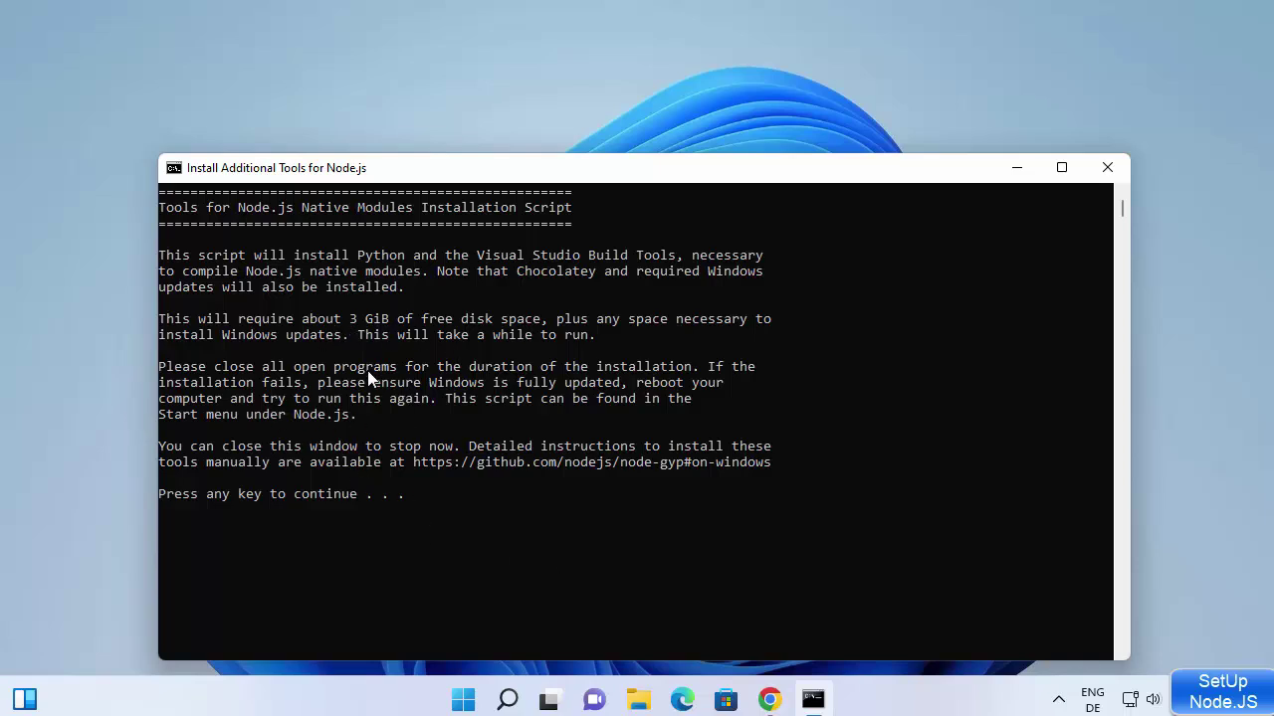
- Run the additional tools installation script, allow Windows PowerShell to make changes, and minimize its window
click(498, 419)
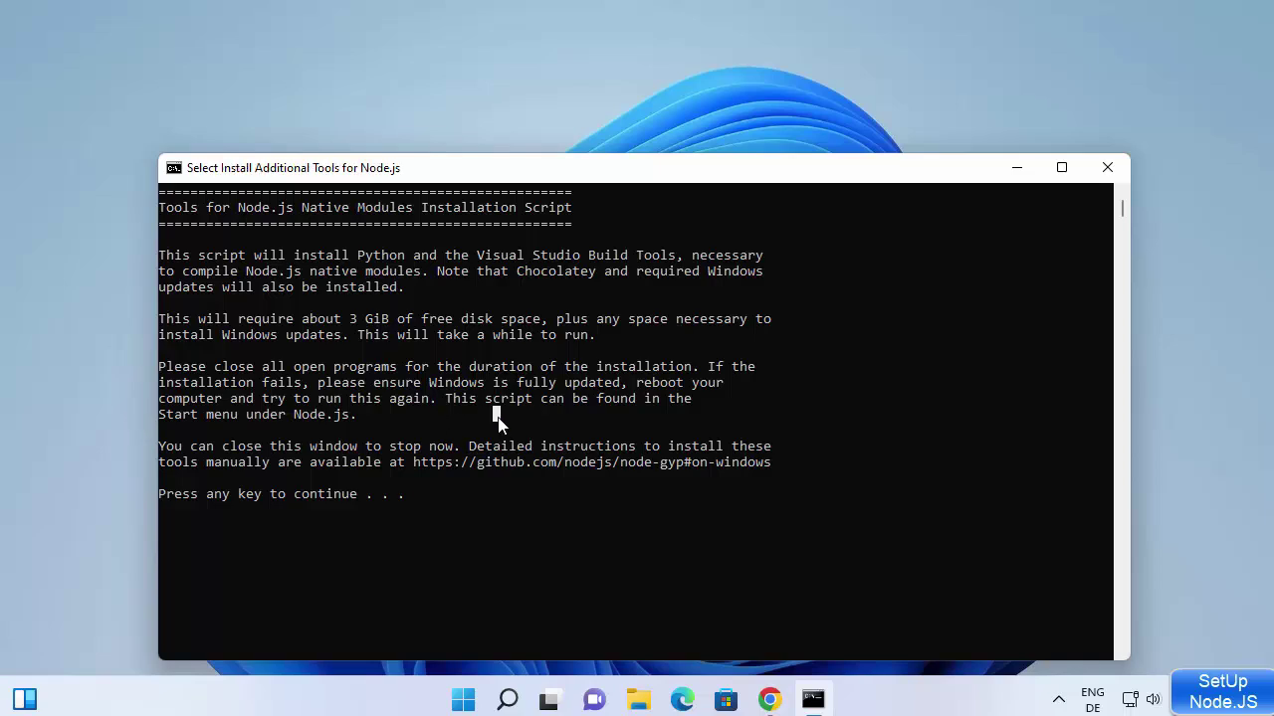
key(Escape)
click(477, 505)
key(Escape)
key(Return)
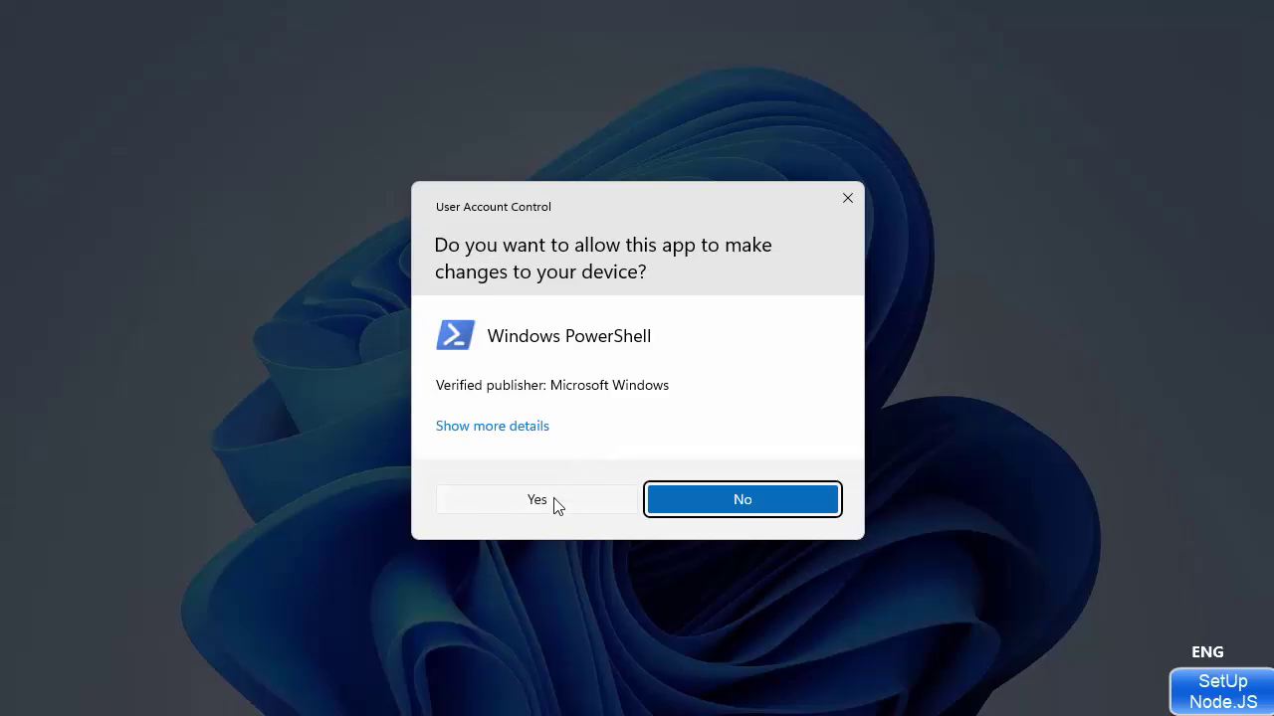
click(552, 501)
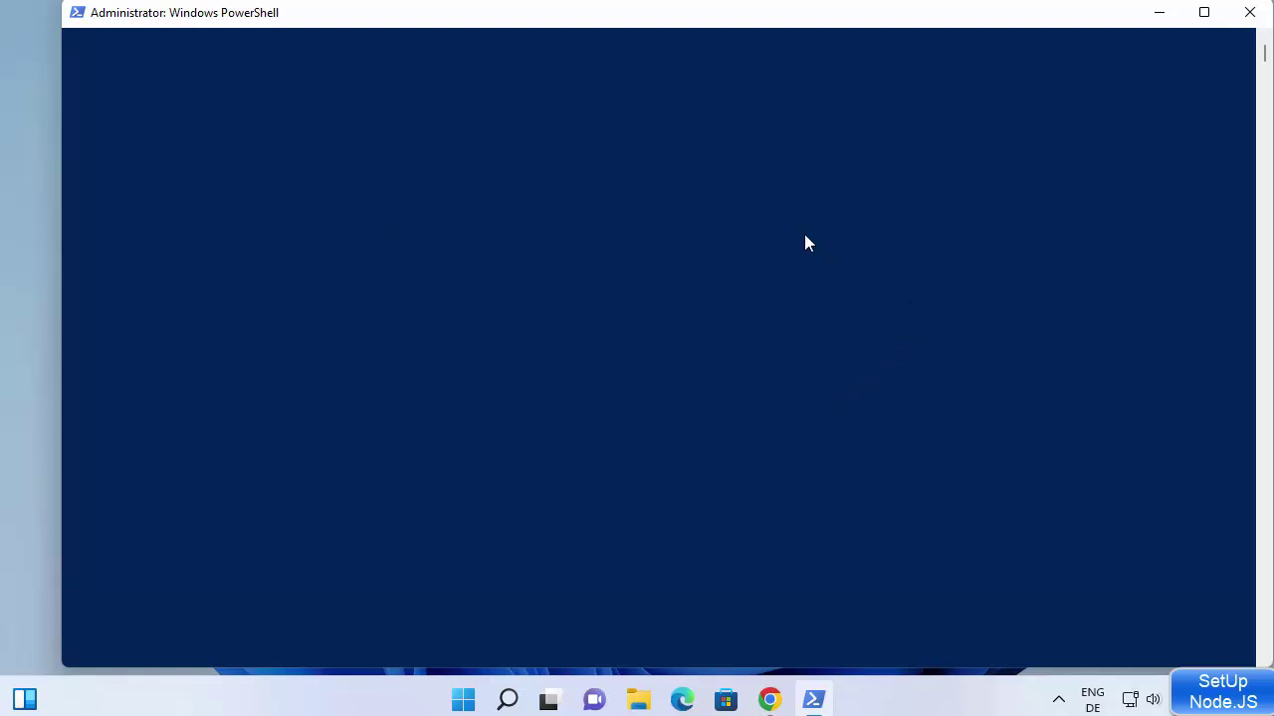
click(1157, 14)
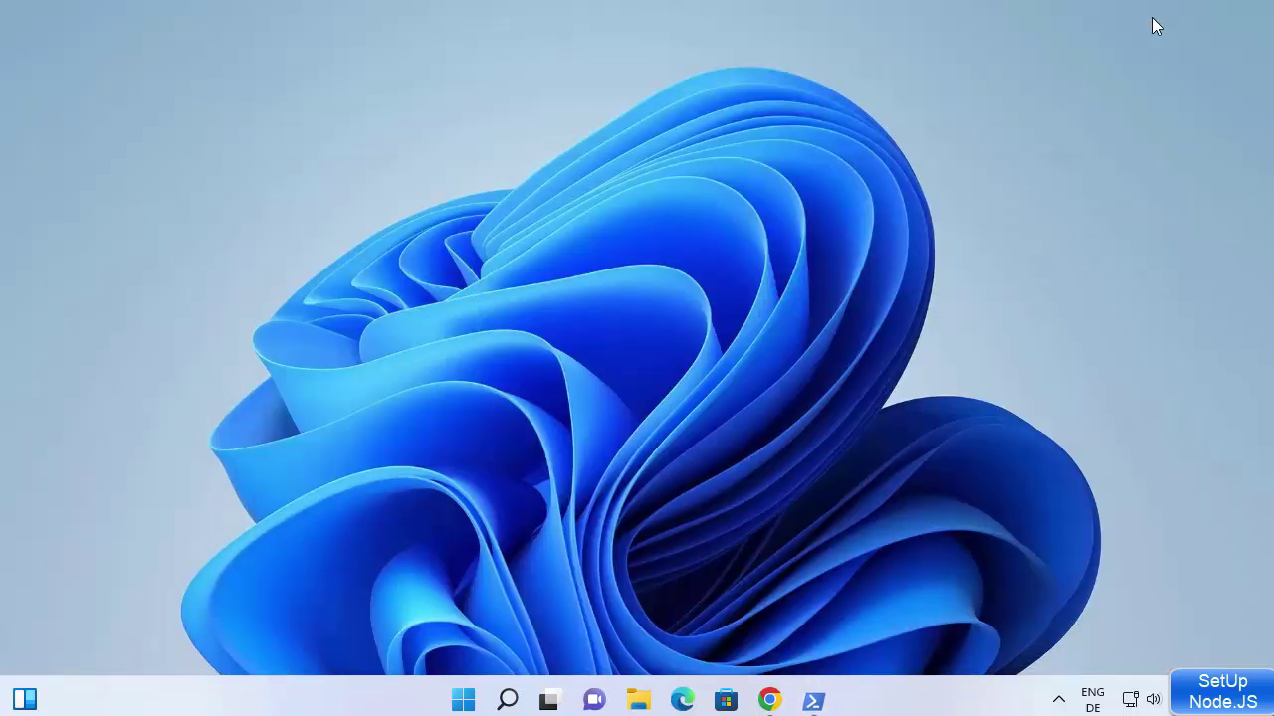
- Find the Node.js folder among all installed apps and open the Node.js command prompt
click(508, 702)
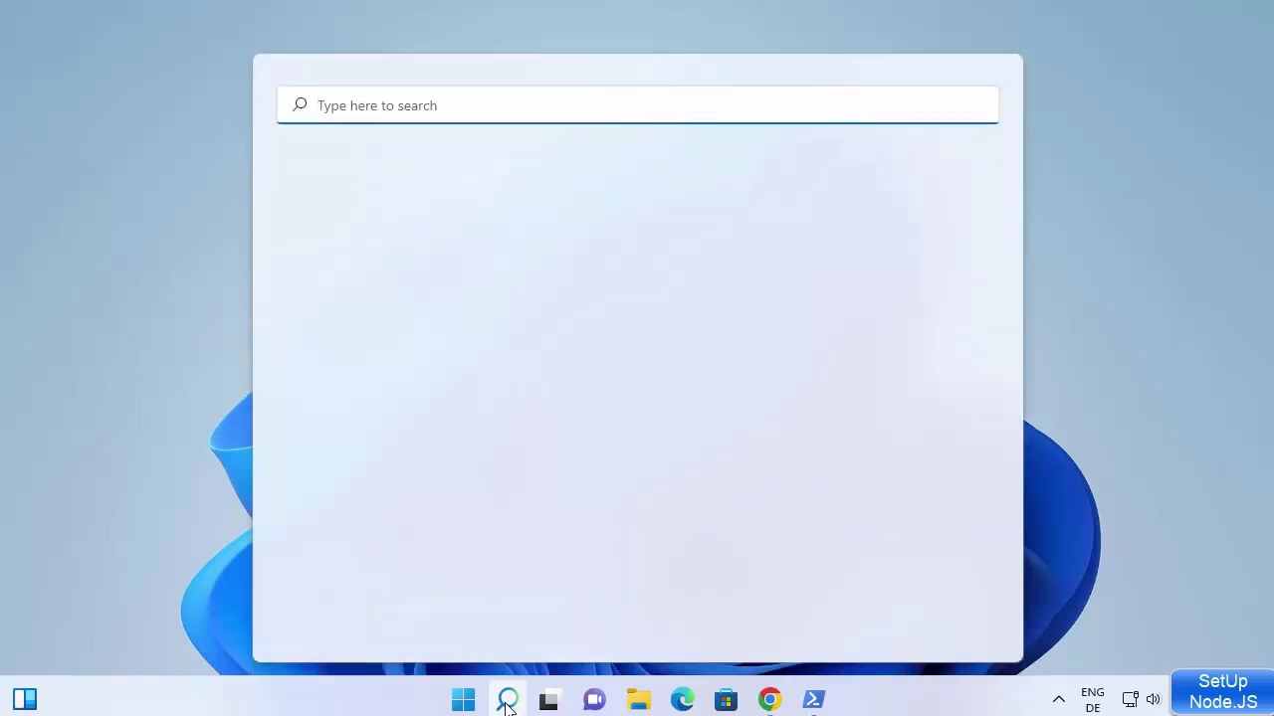
click(467, 703)
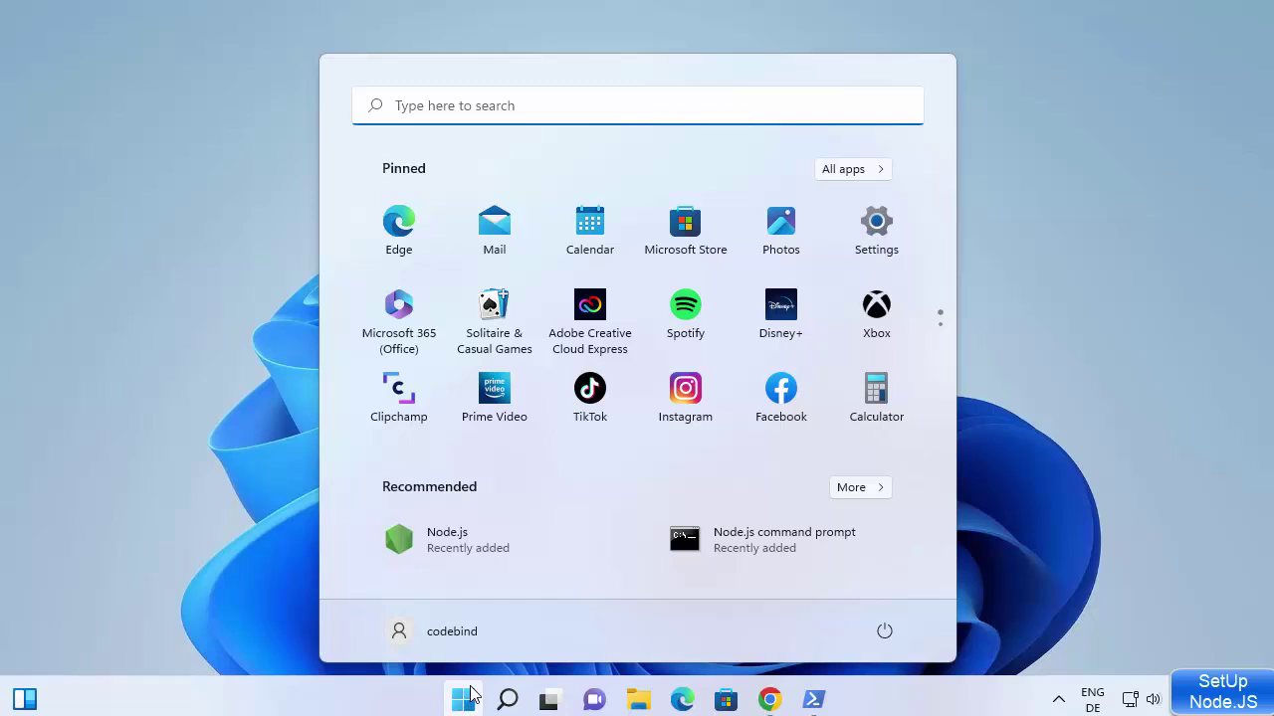
click(837, 175)
scroll(540, 298, down, 5)
scroll(540, 301, down, 5)
scroll(536, 296, down, 4)
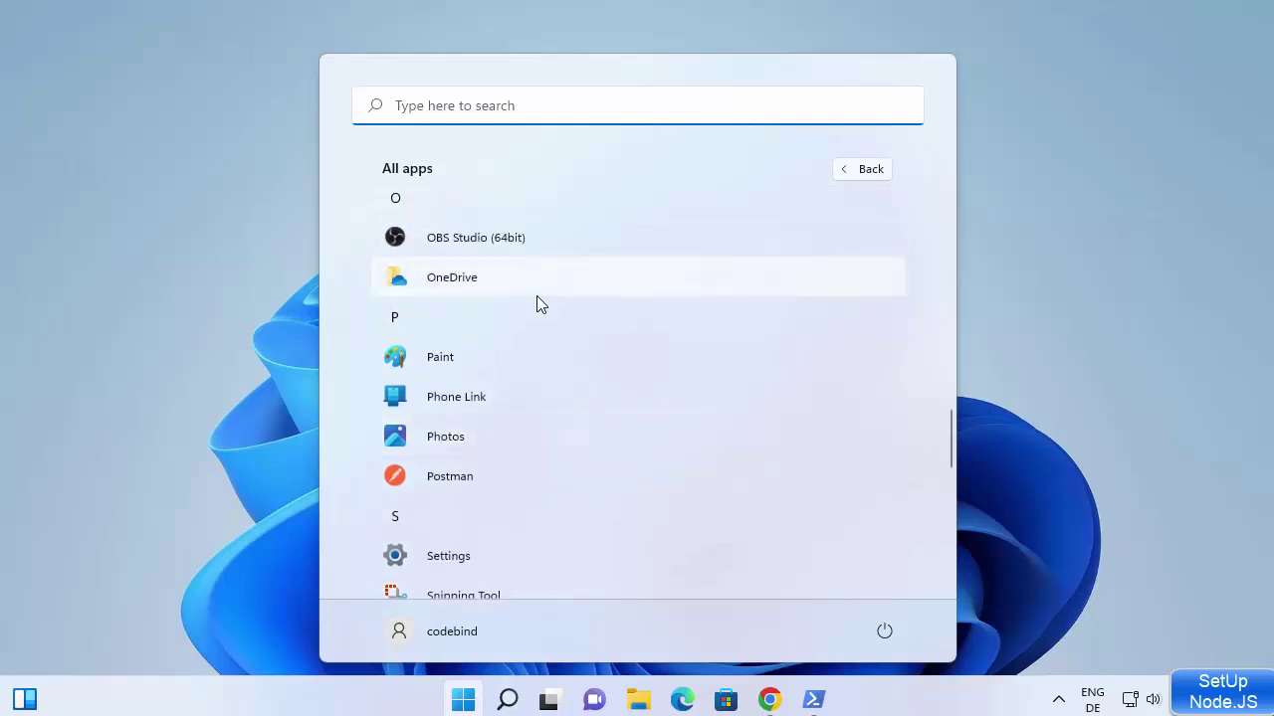
scroll(537, 296, up, 2)
scroll(537, 303, up, 1)
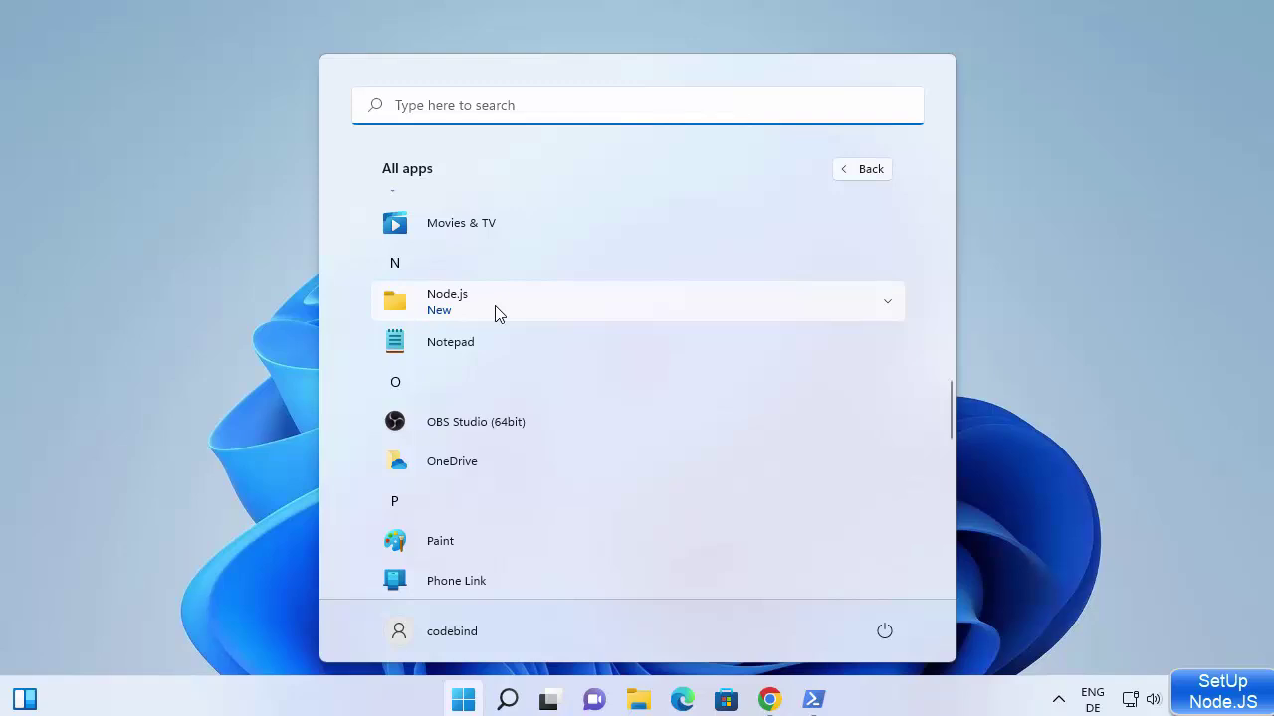
click(887, 307)
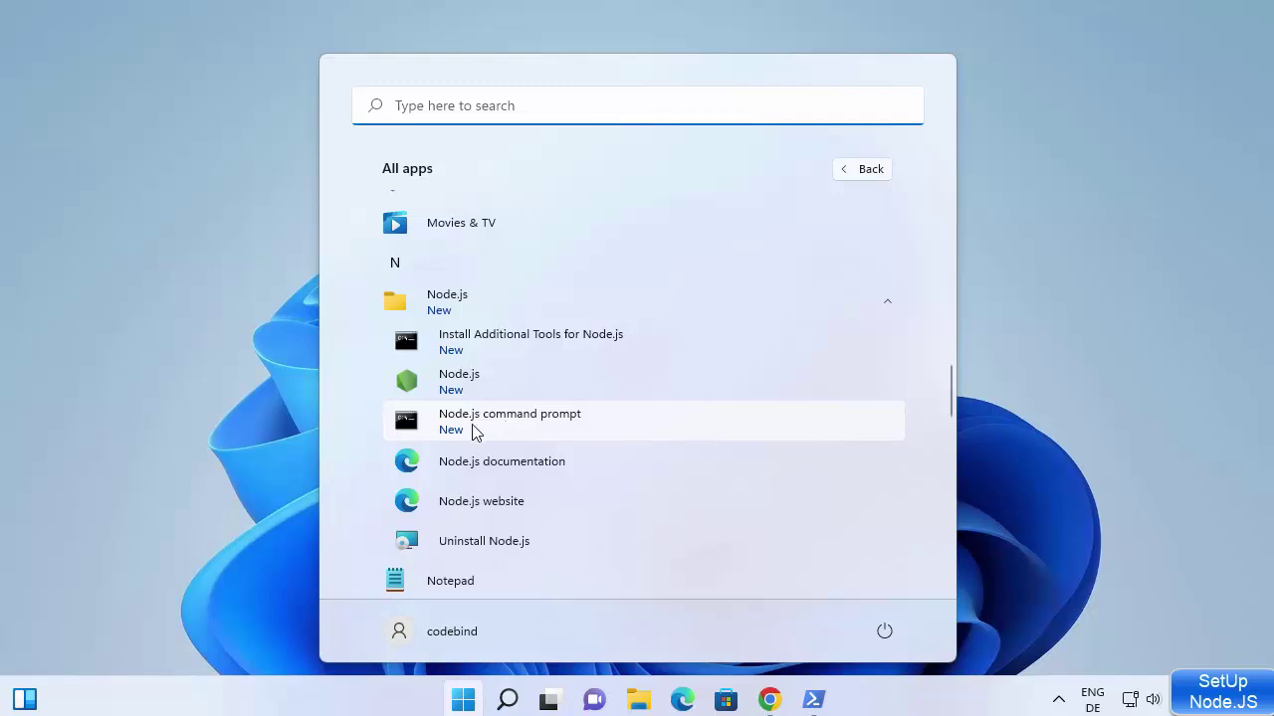
click(512, 427)
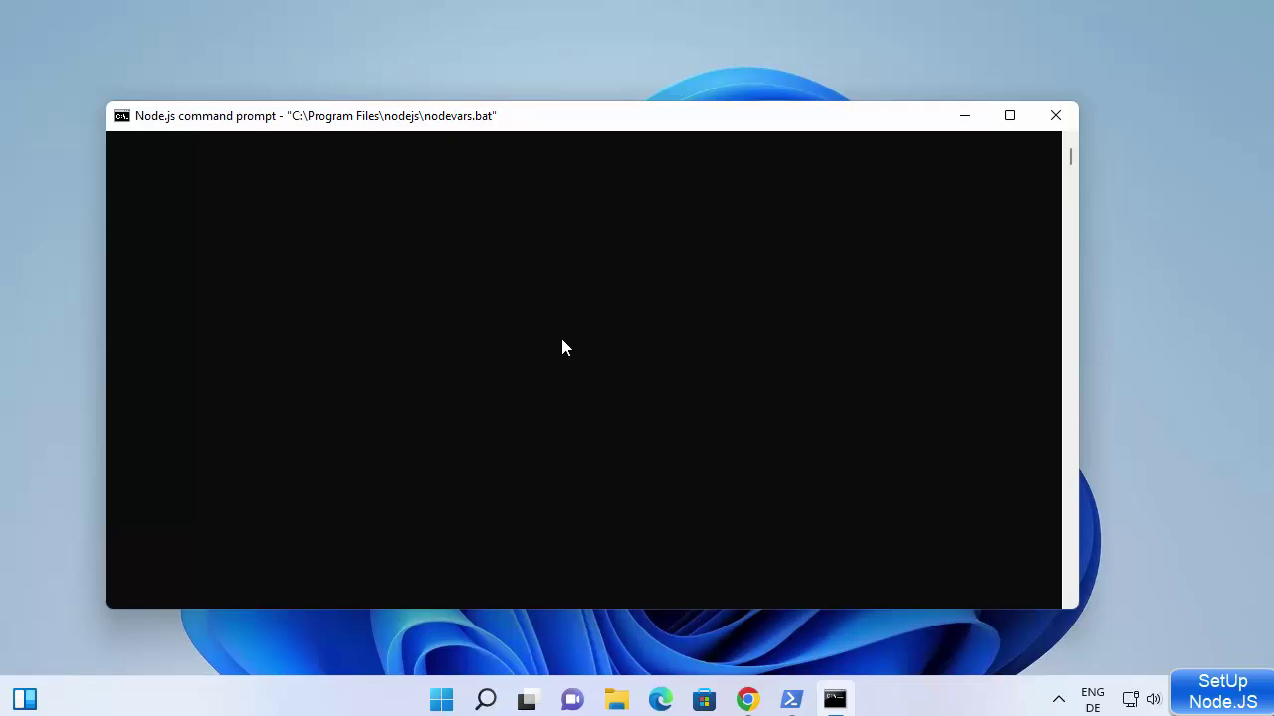
- Set the command prompt's font size to 24, dismiss the shortcut error, and maximize the window
click(324, 187)
click(257, 175)
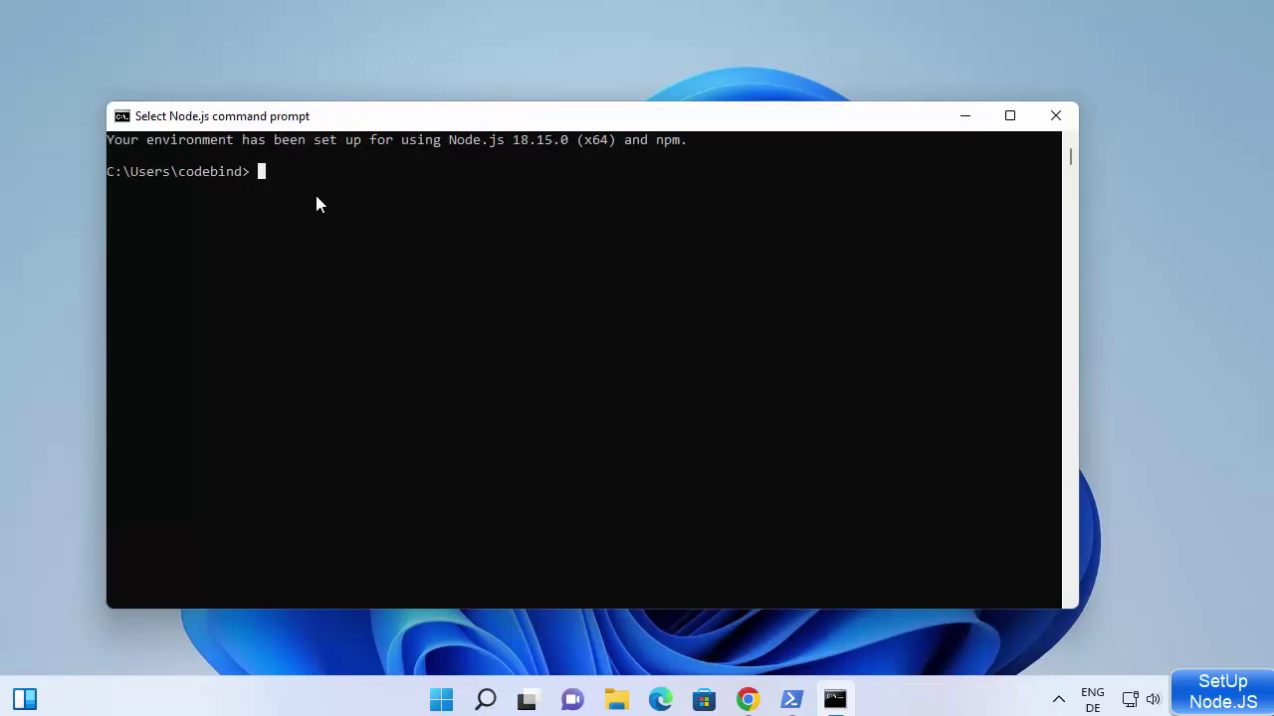
click(121, 116)
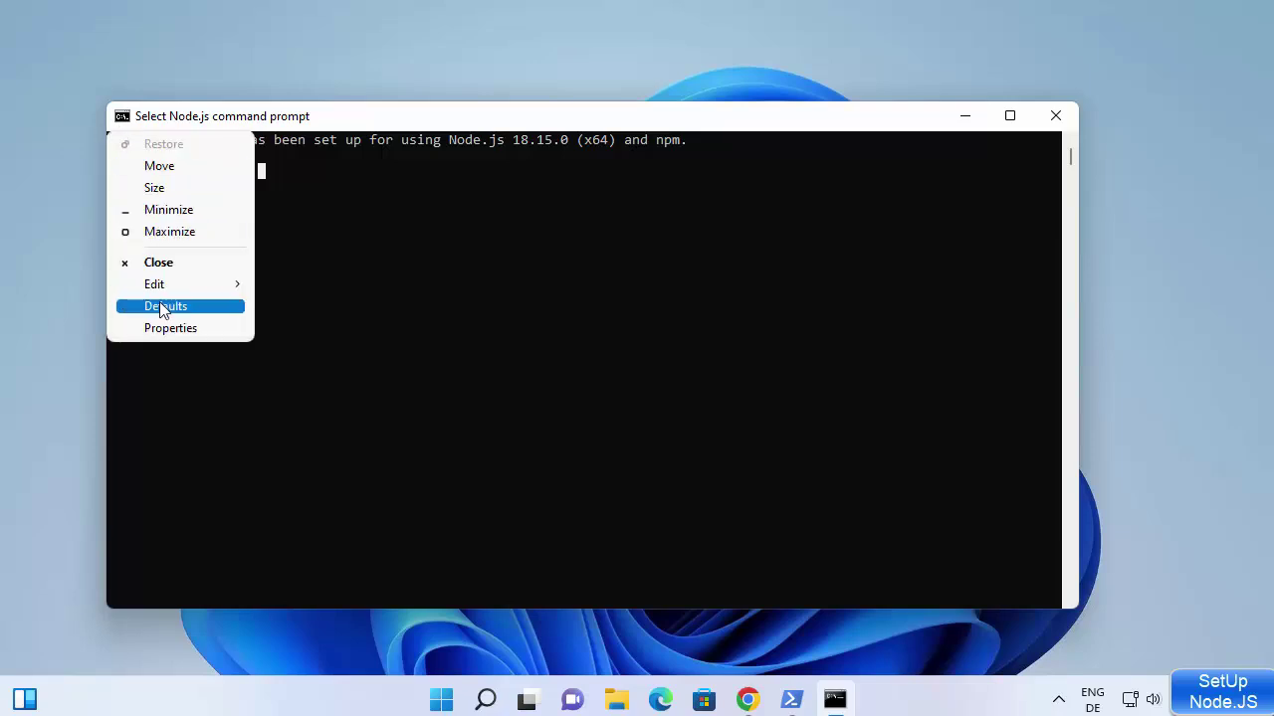
click(165, 327)
click(202, 168)
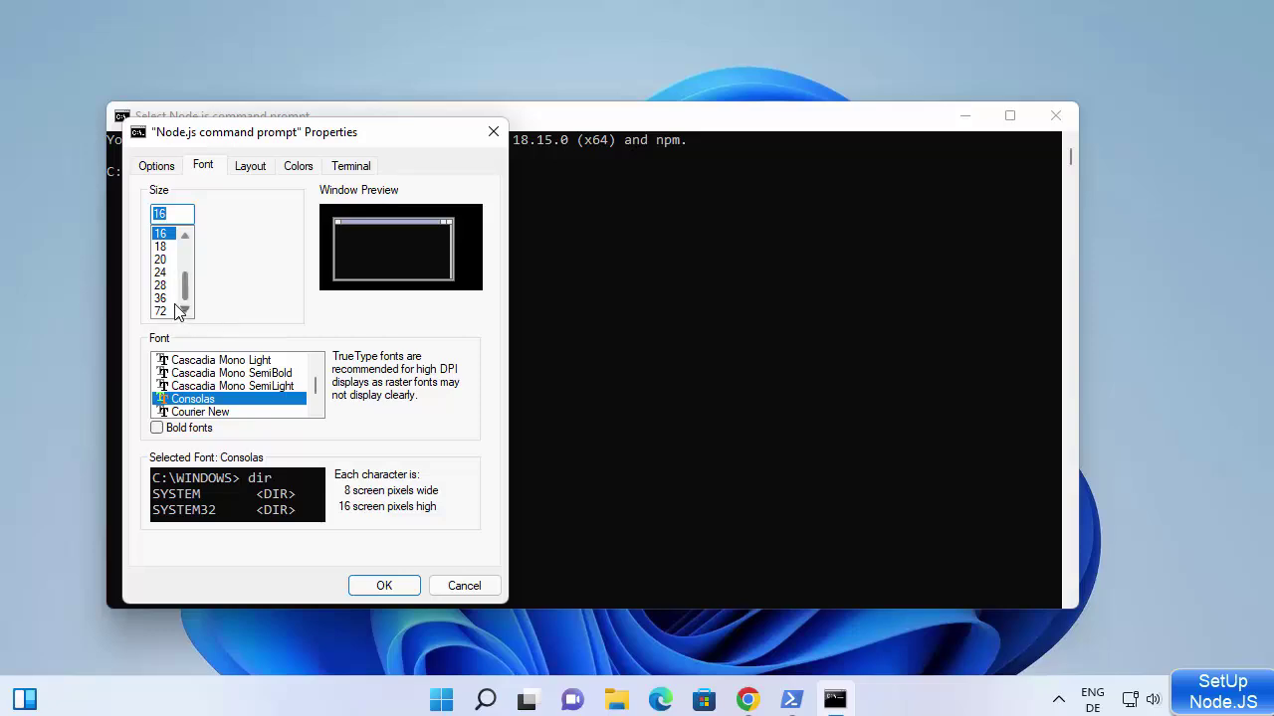
click(162, 273)
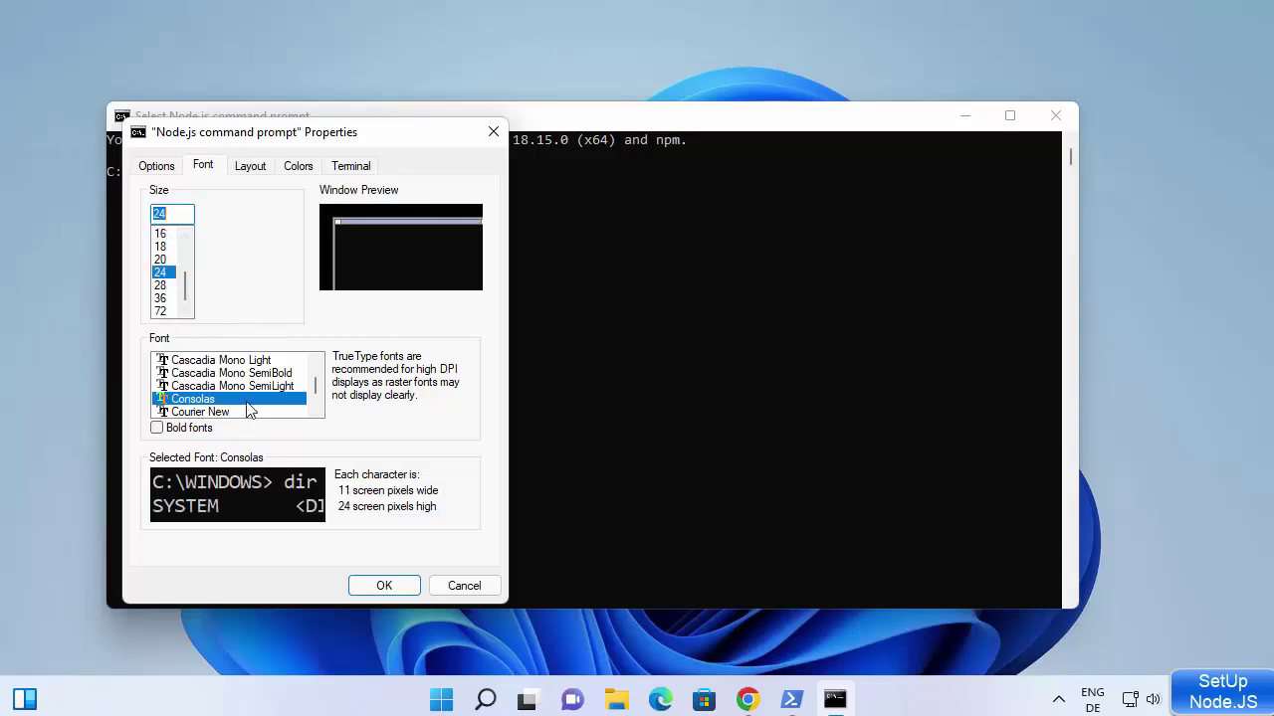
click(386, 587)
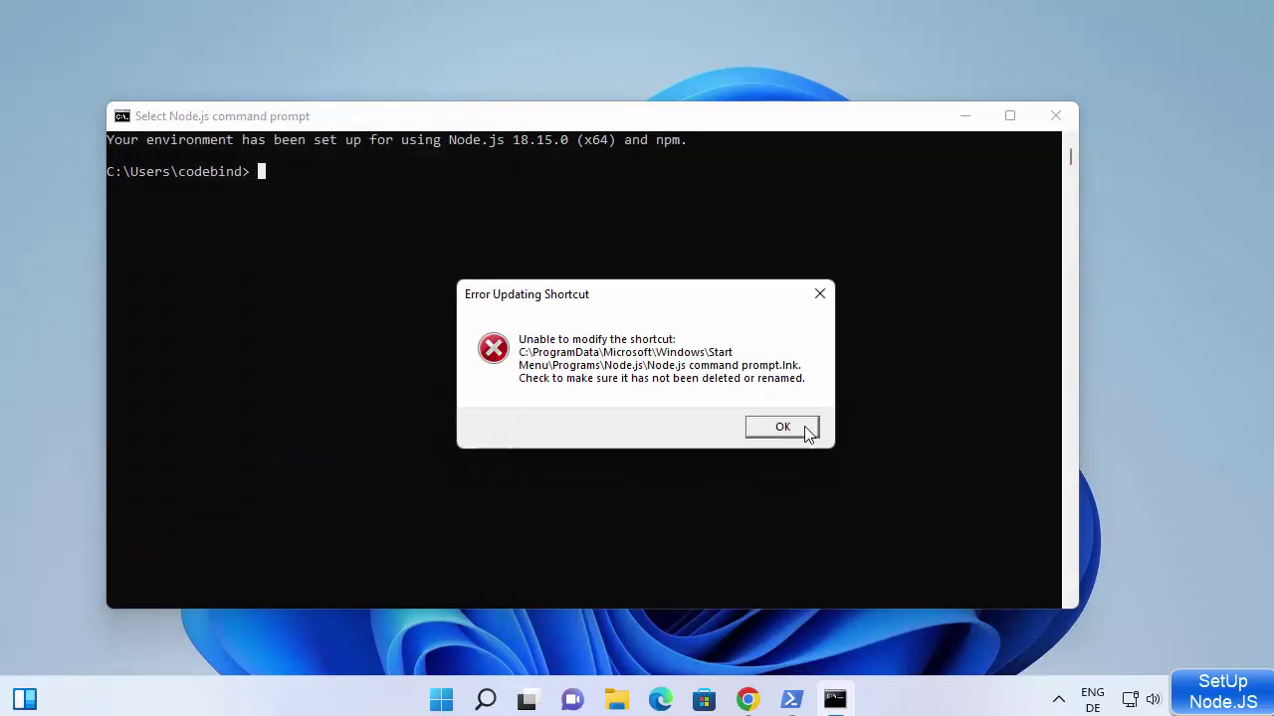
click(782, 427)
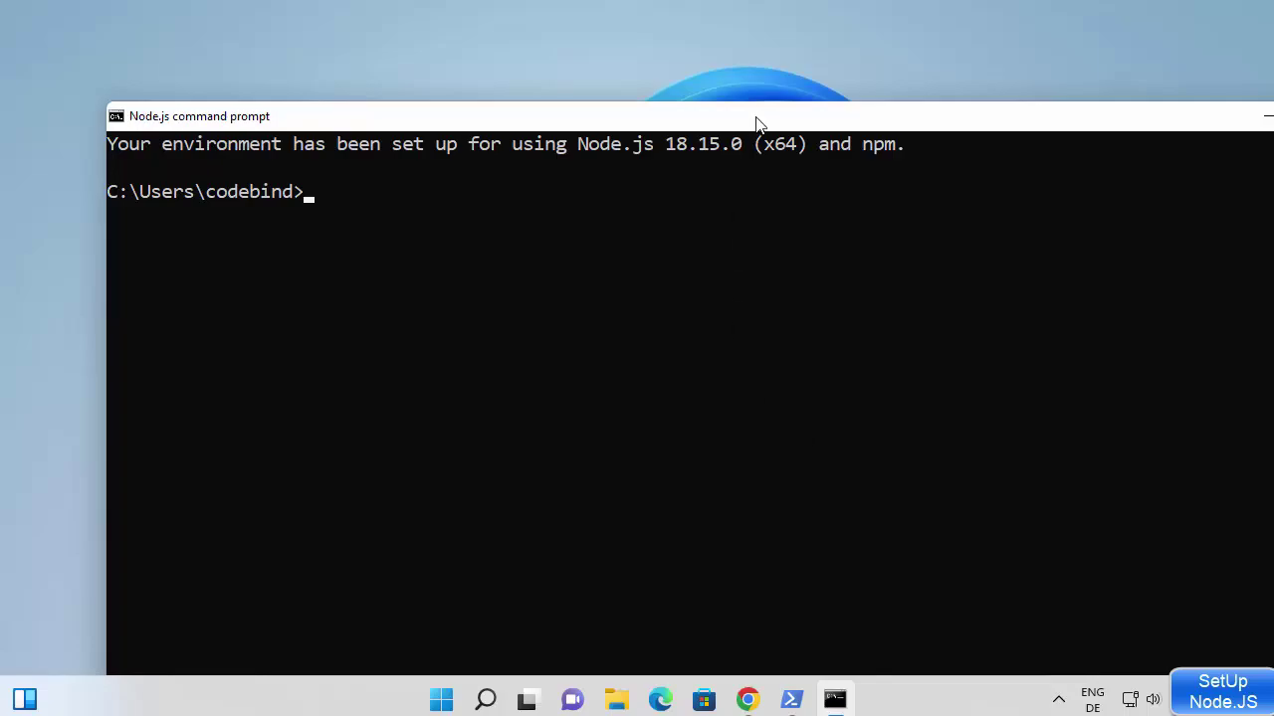
double_click(756, 124)
- Start an interactive Node.js session by running the node command
click(352, 149)
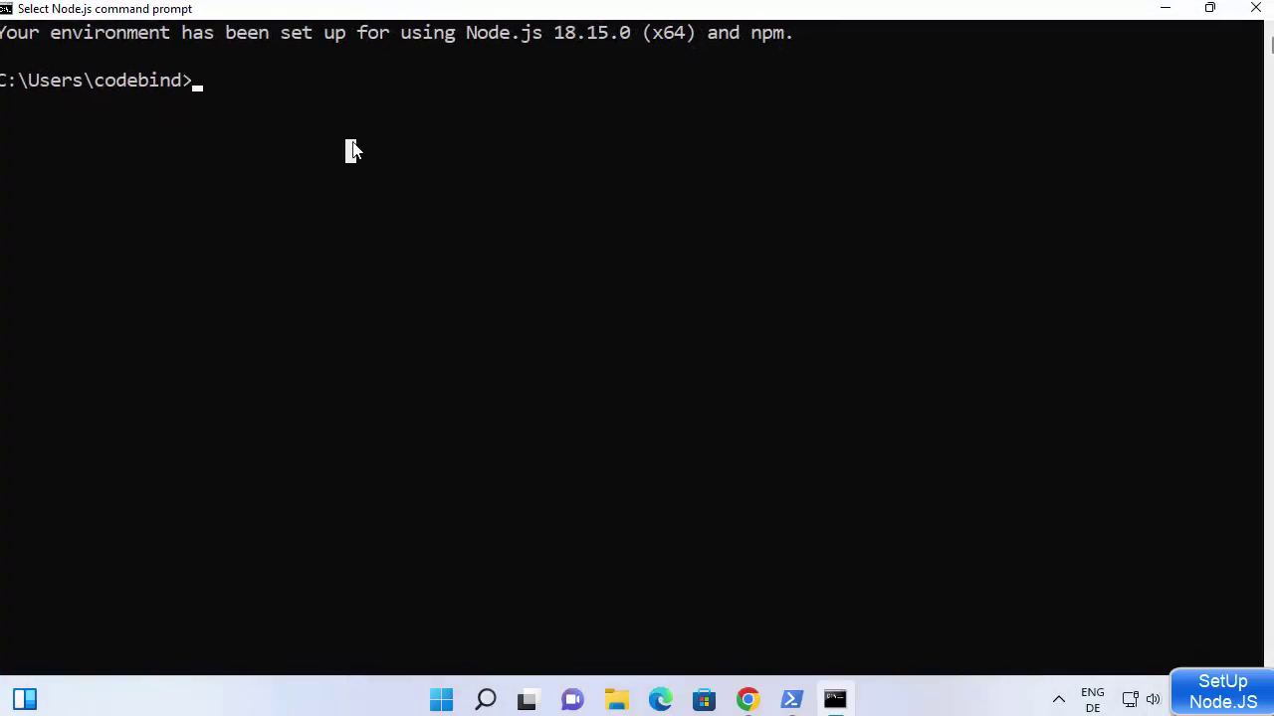
text(node)
key(Return)
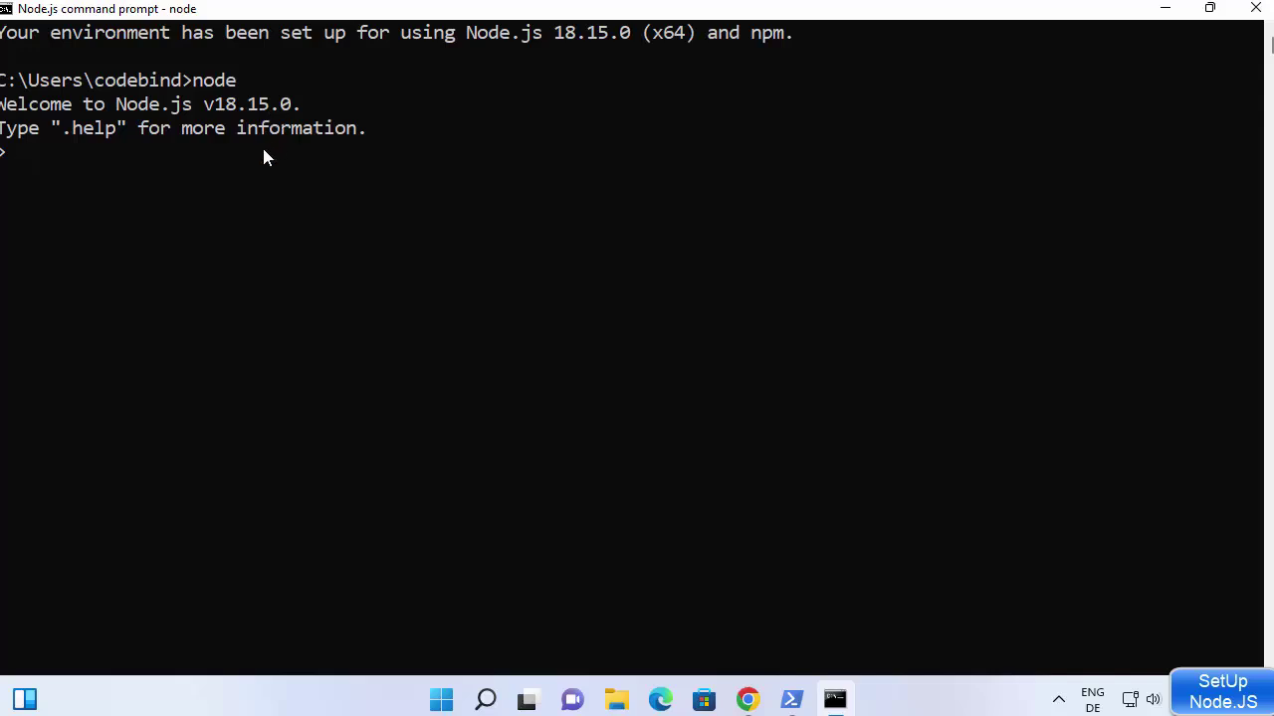
- Run console.log("Hello World"); in the Node.js session and close the command prompt
text(console)
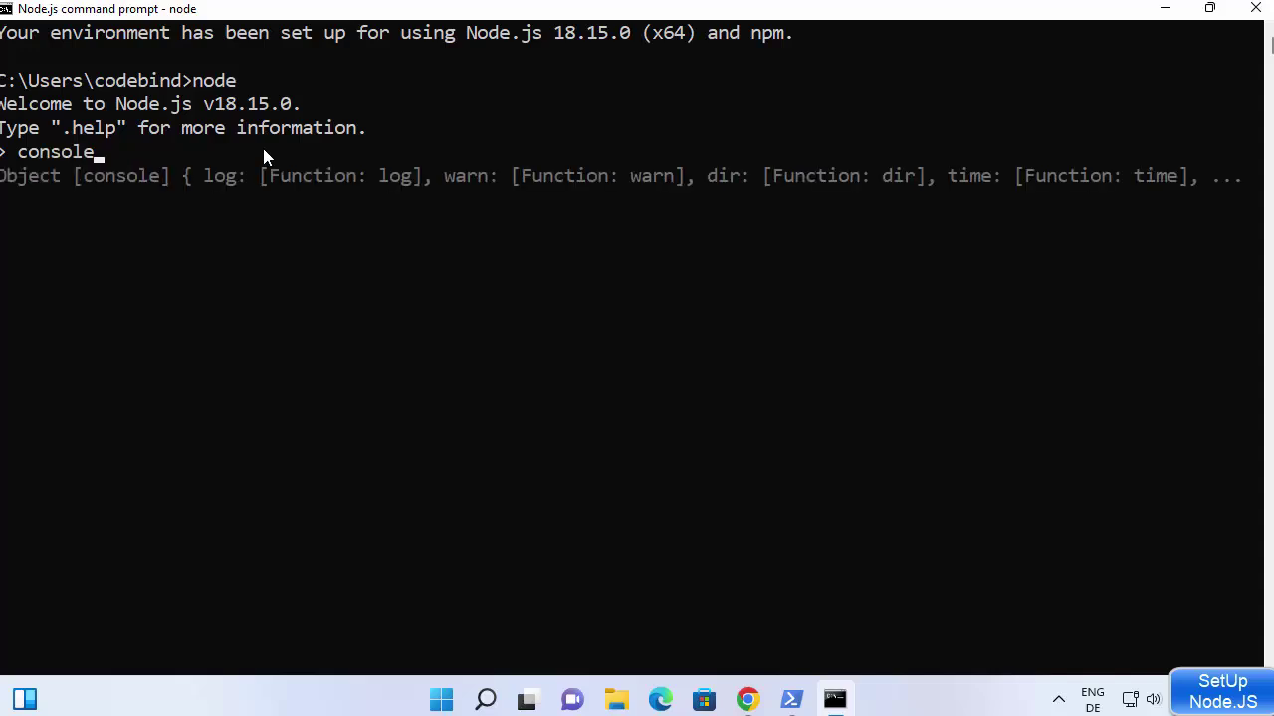
text(.log()
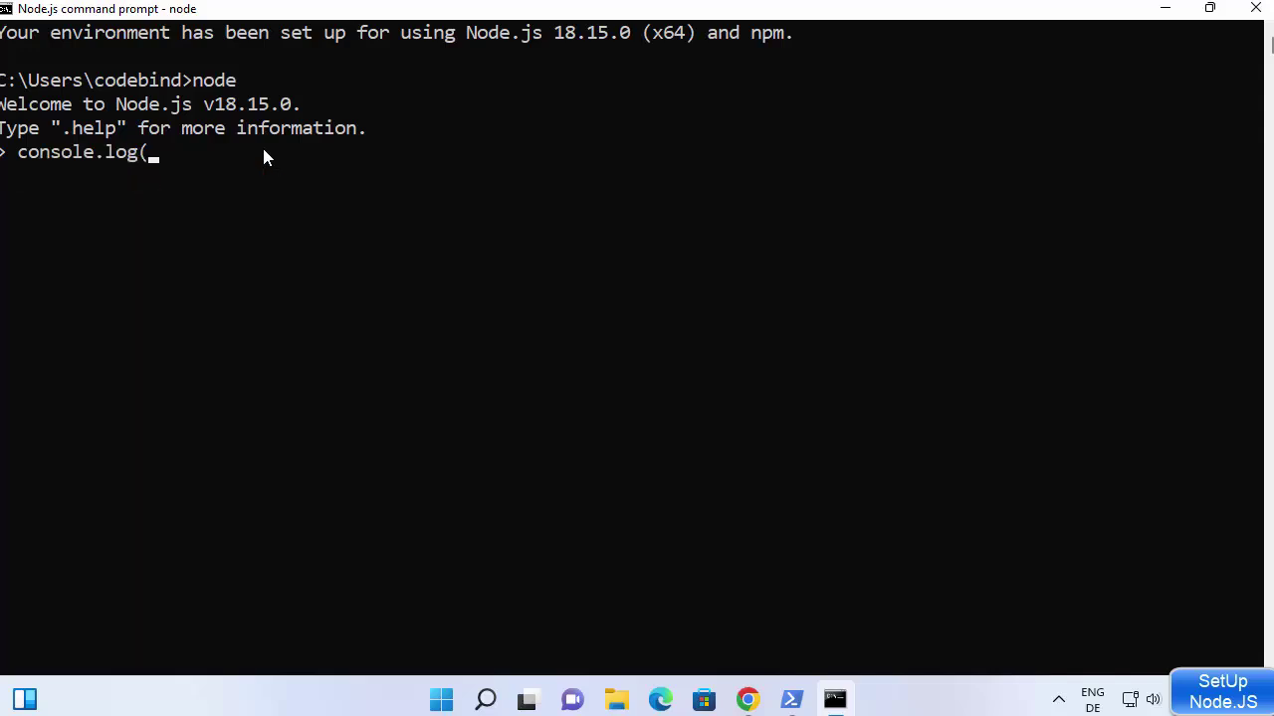
text("Hello World");)
key(BackSpace)
text(;)
key(Return)
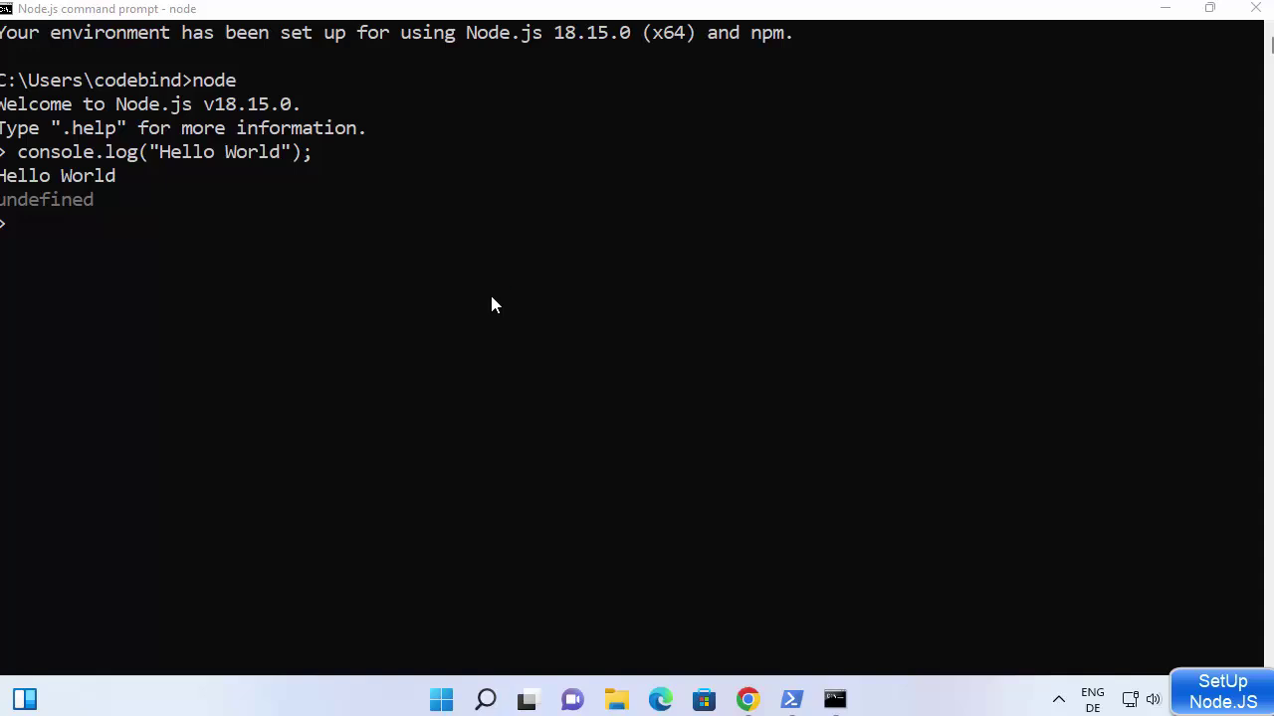
click(1250, 20)
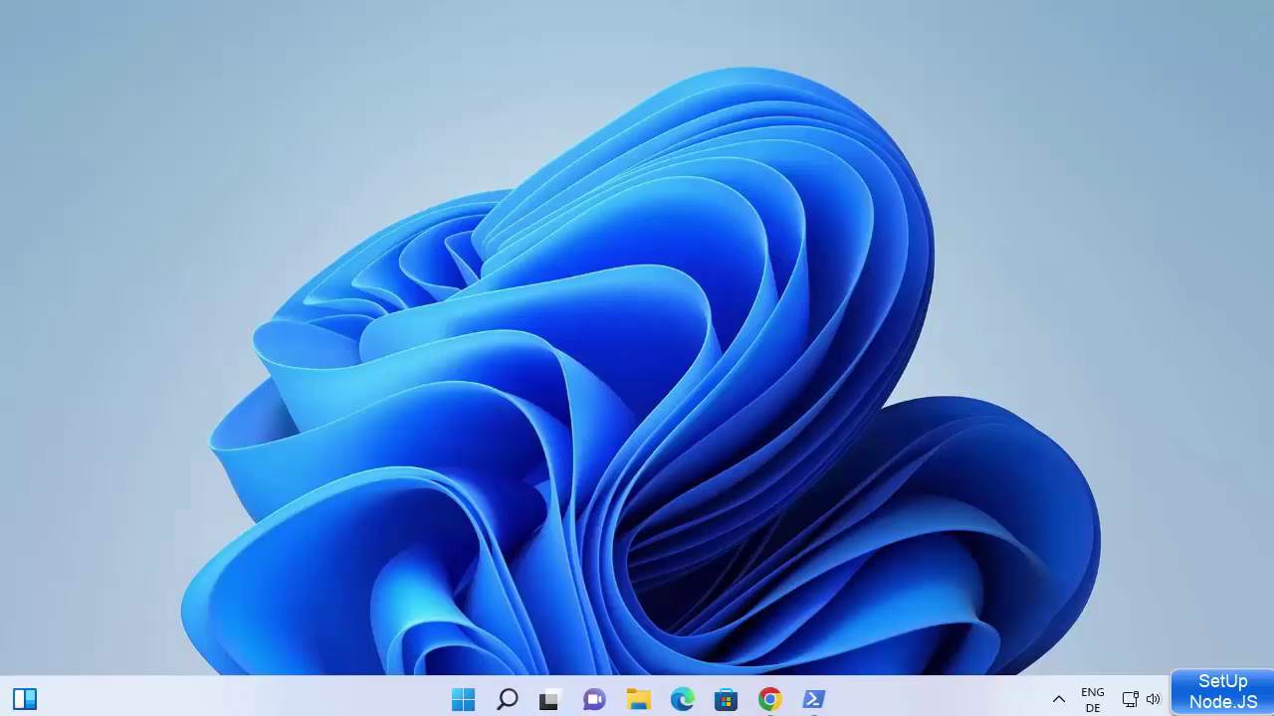
- Search Windows for cmd, open Command Prompt, and start an interactive Node.js session with the node command
click(508, 701)
text(c)
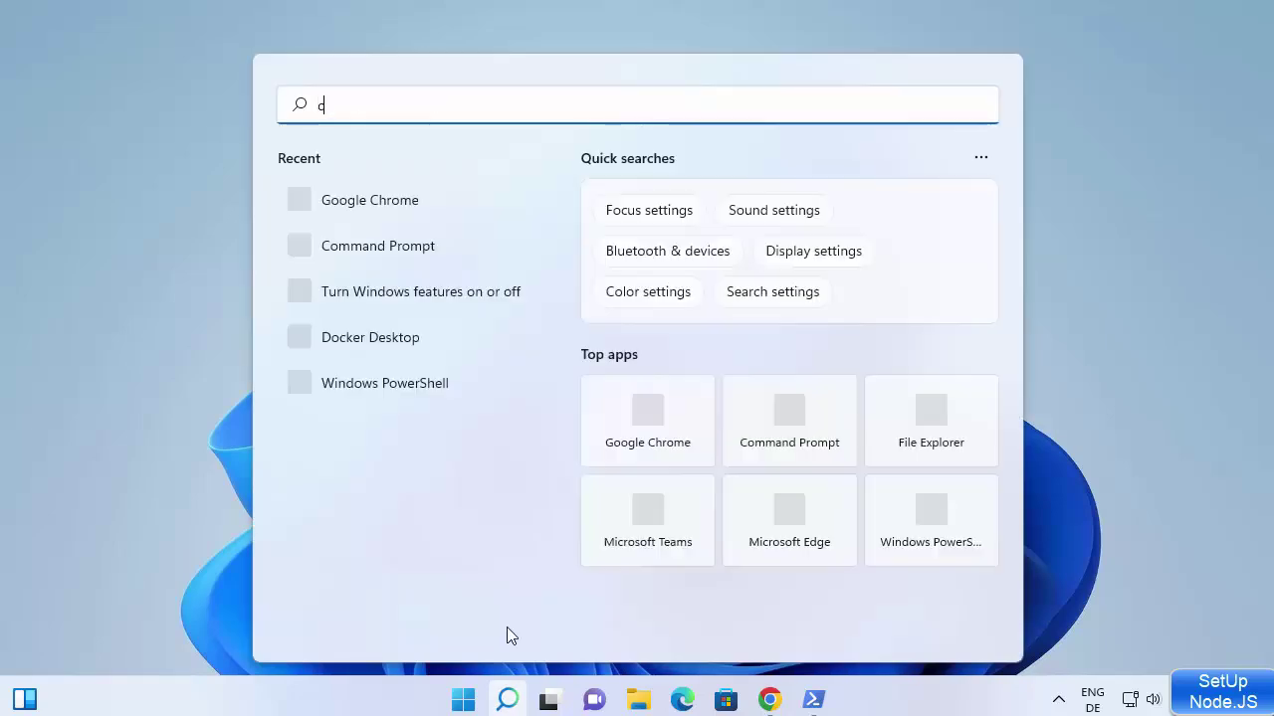
text(md)
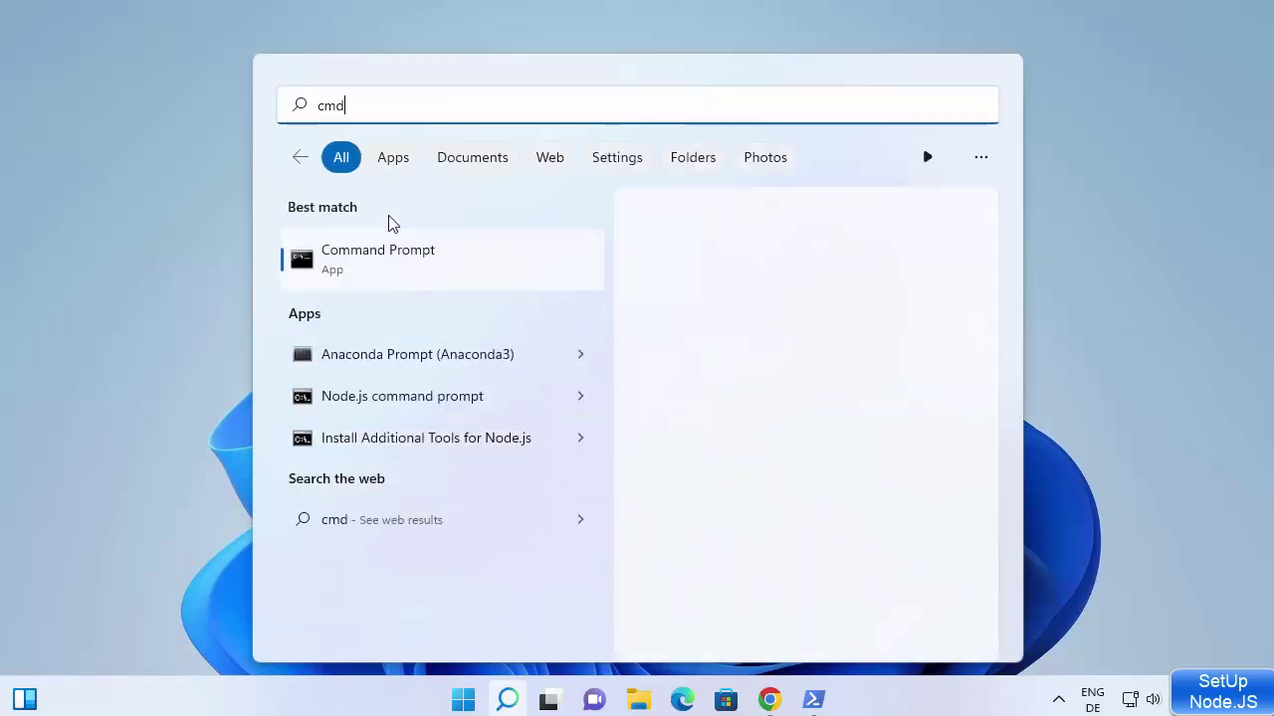
click(380, 248)
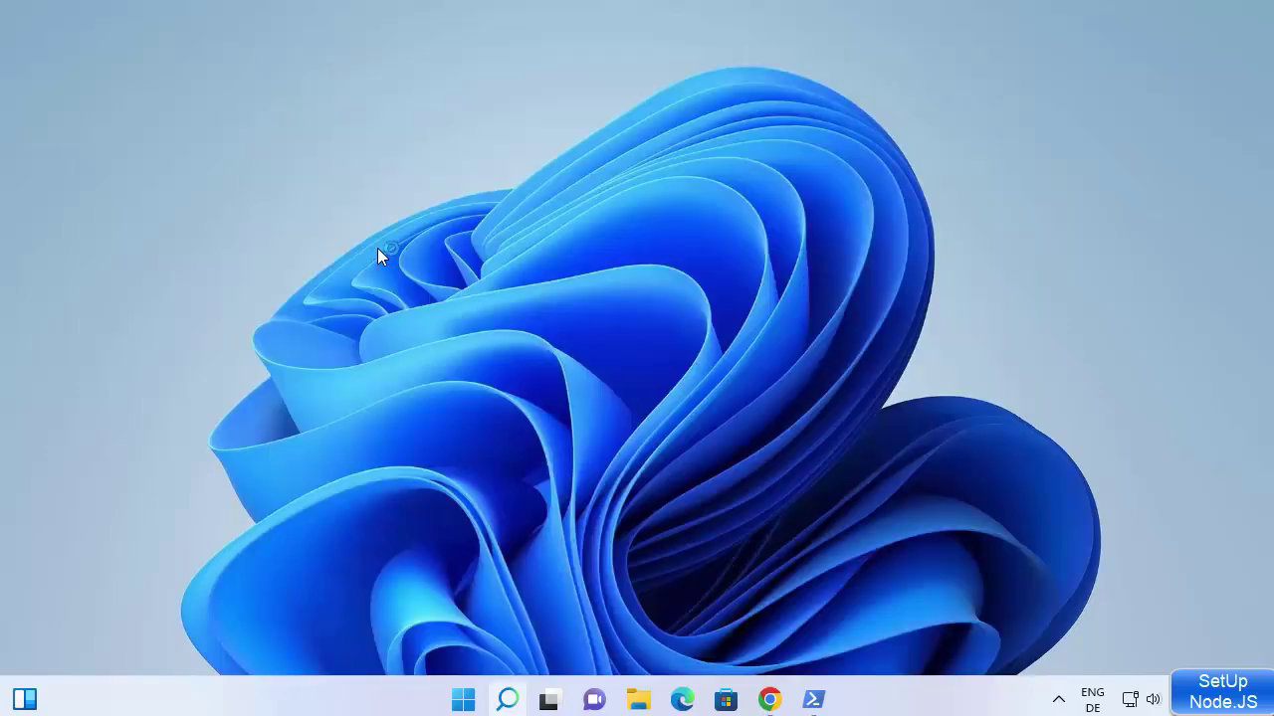
click(409, 280)
text(node)
key(Return)
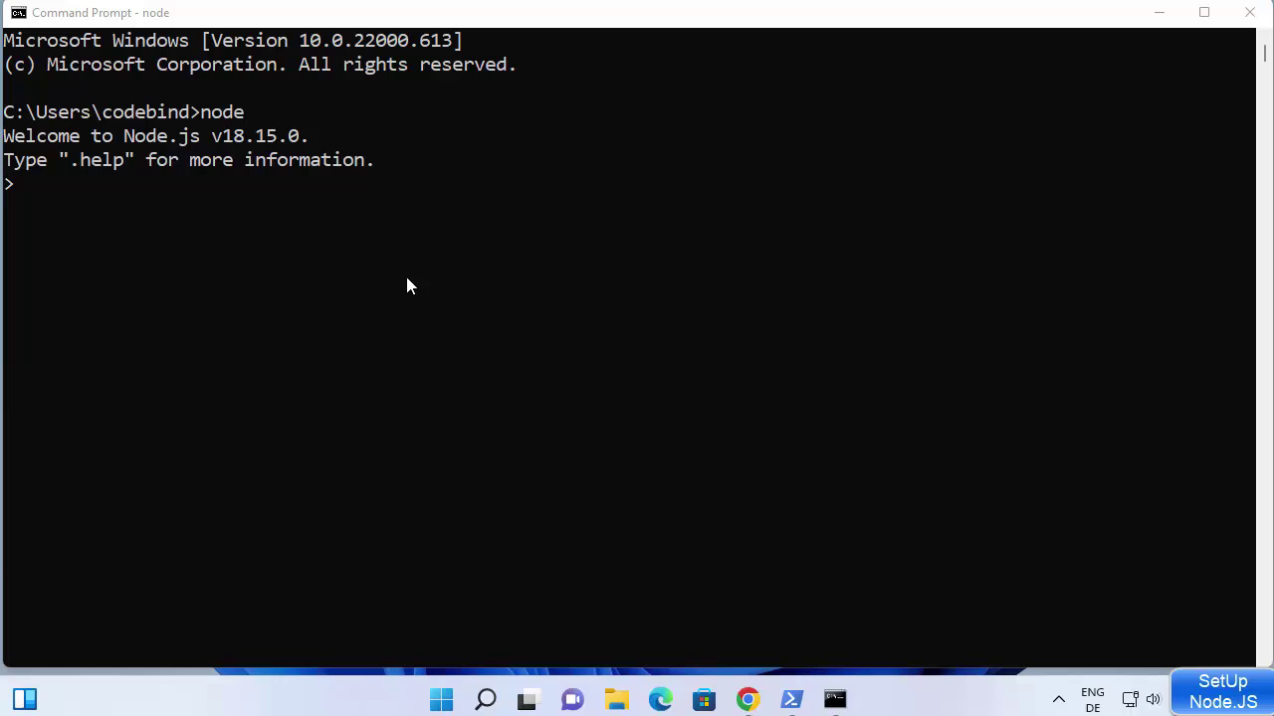
- Define const a = 10+20; in the Node.js session, evaluate a, and close the Command Prompt
click(407, 285)
click(27, 224)
text(const a )
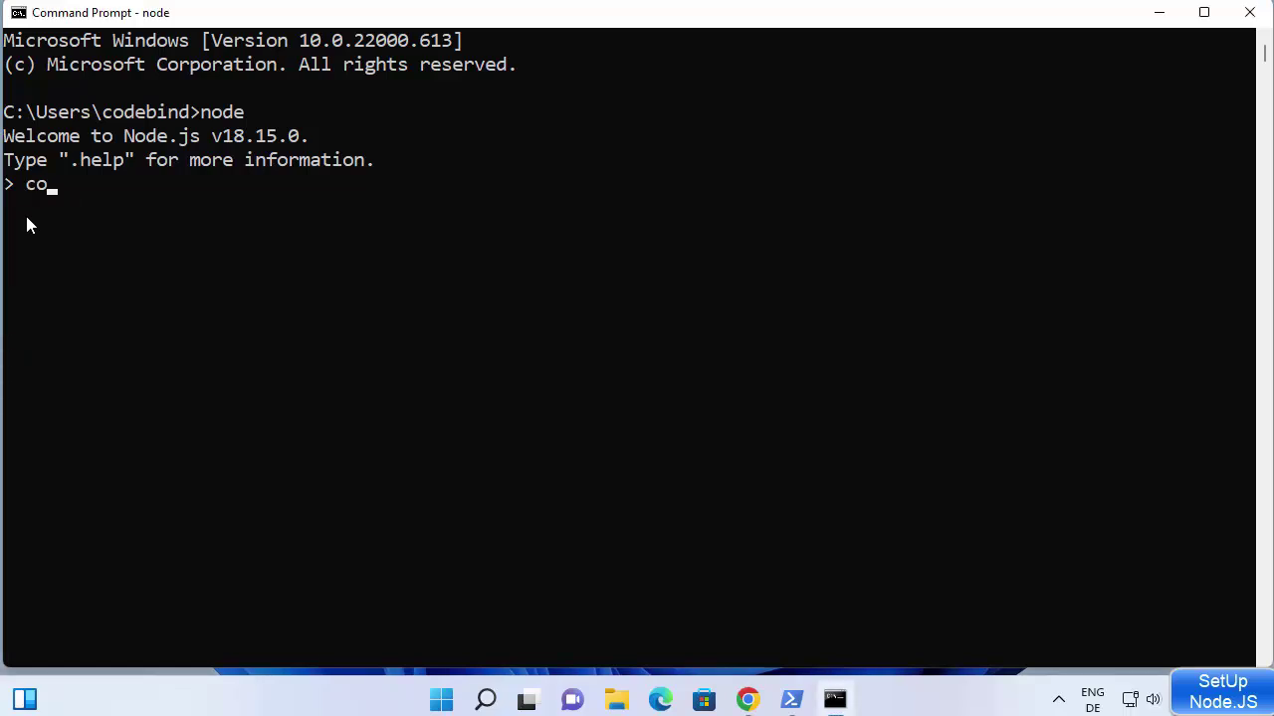
text(= 10+20;)
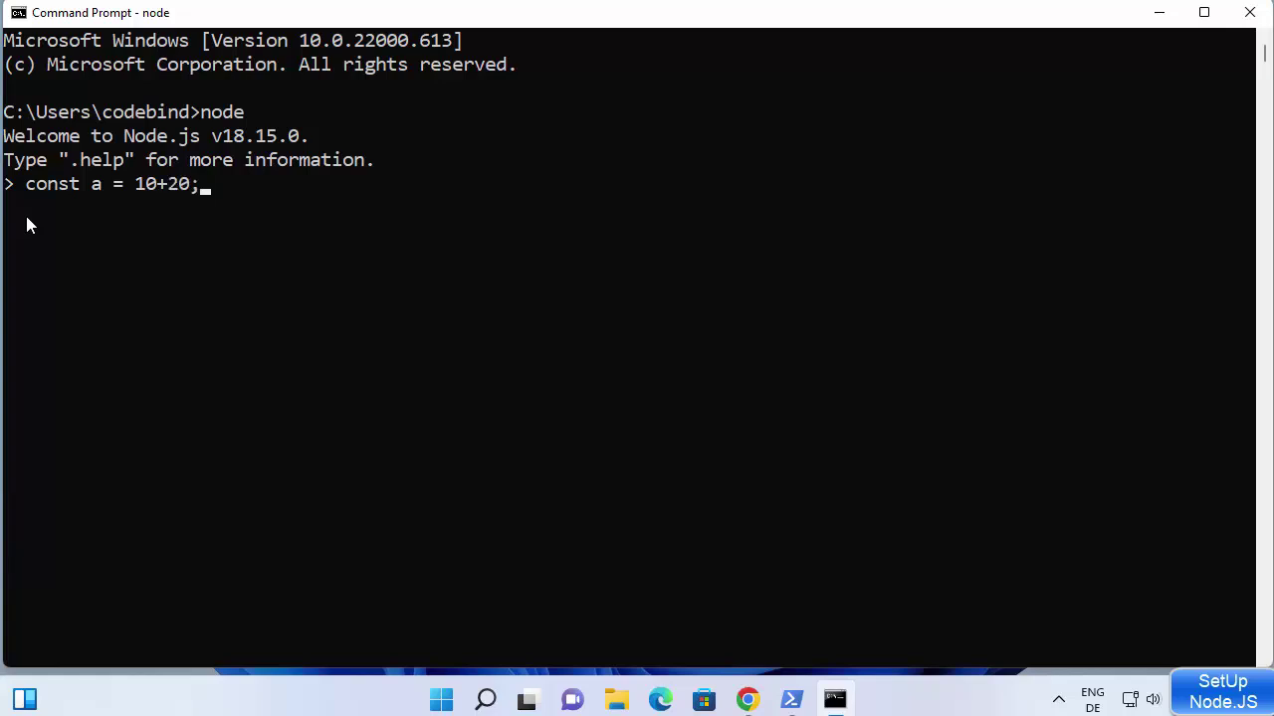
key(Return)
text(a)
key(Return)
click(1249, 13)
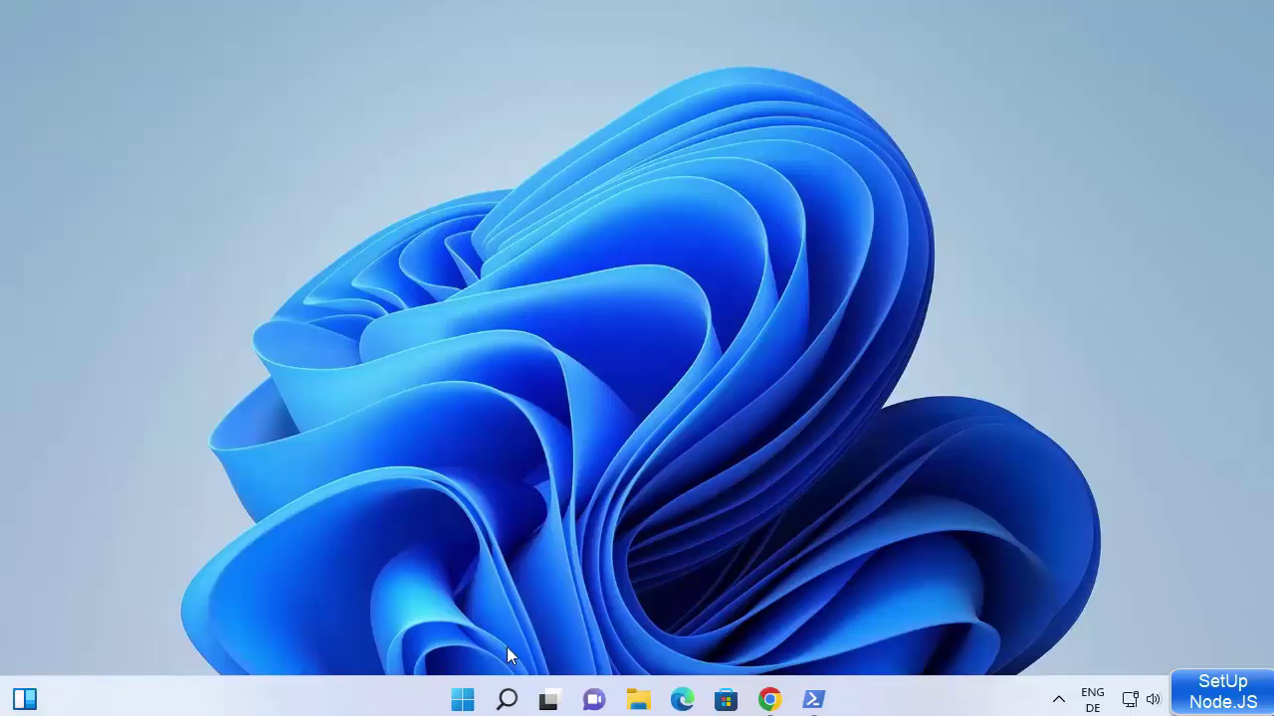
- Search Windows for PowerShell, open it, and start an interactive Node.js session with the node command
mouse_move(508, 708)
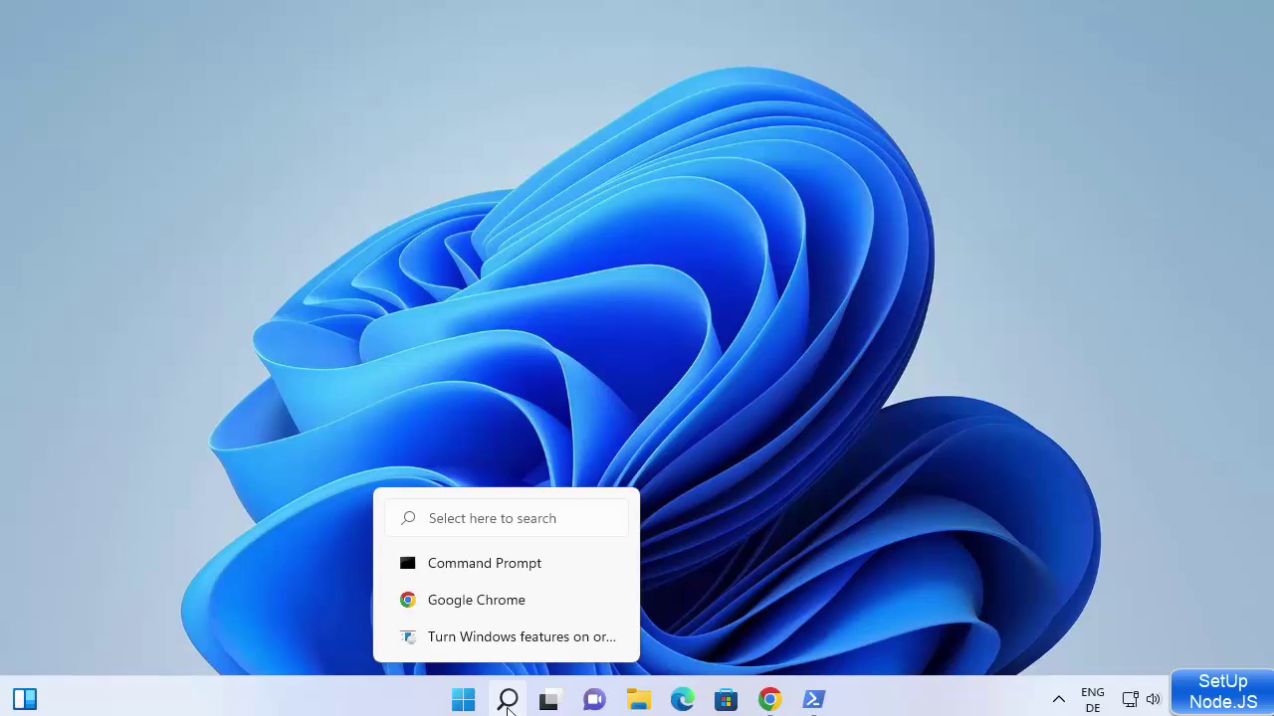
click(509, 701)
click(509, 702)
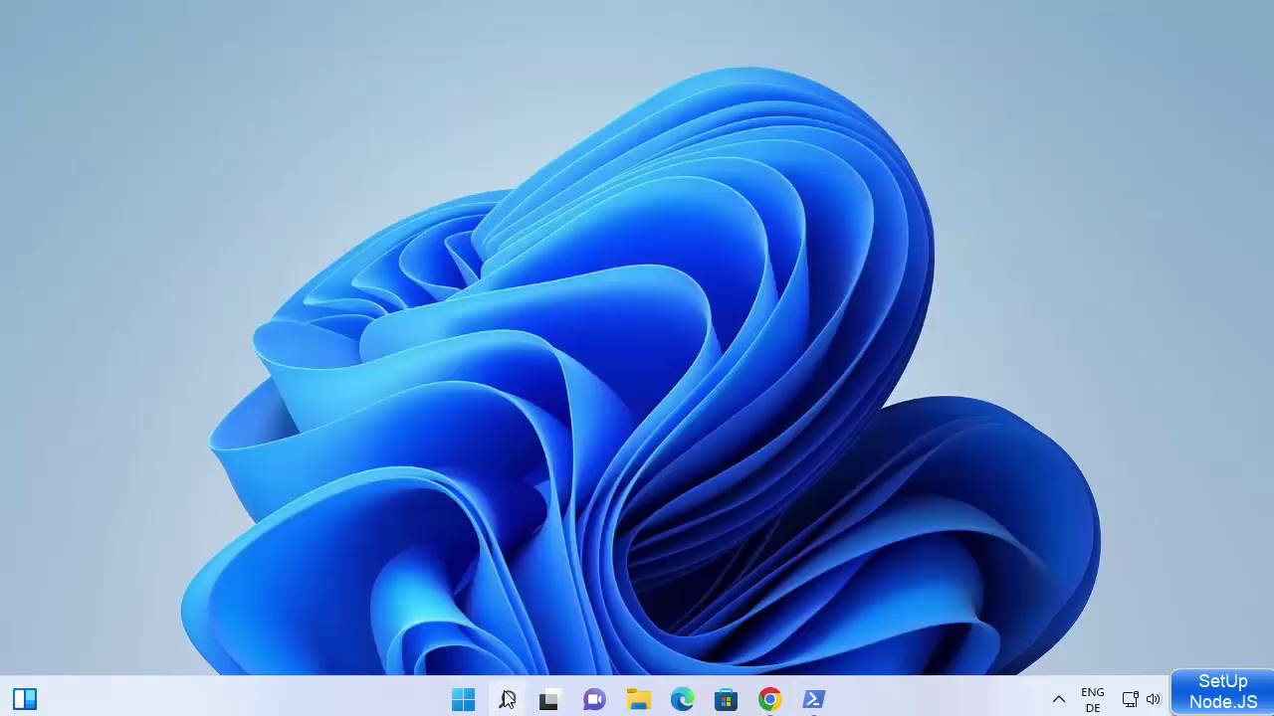
click(507, 700)
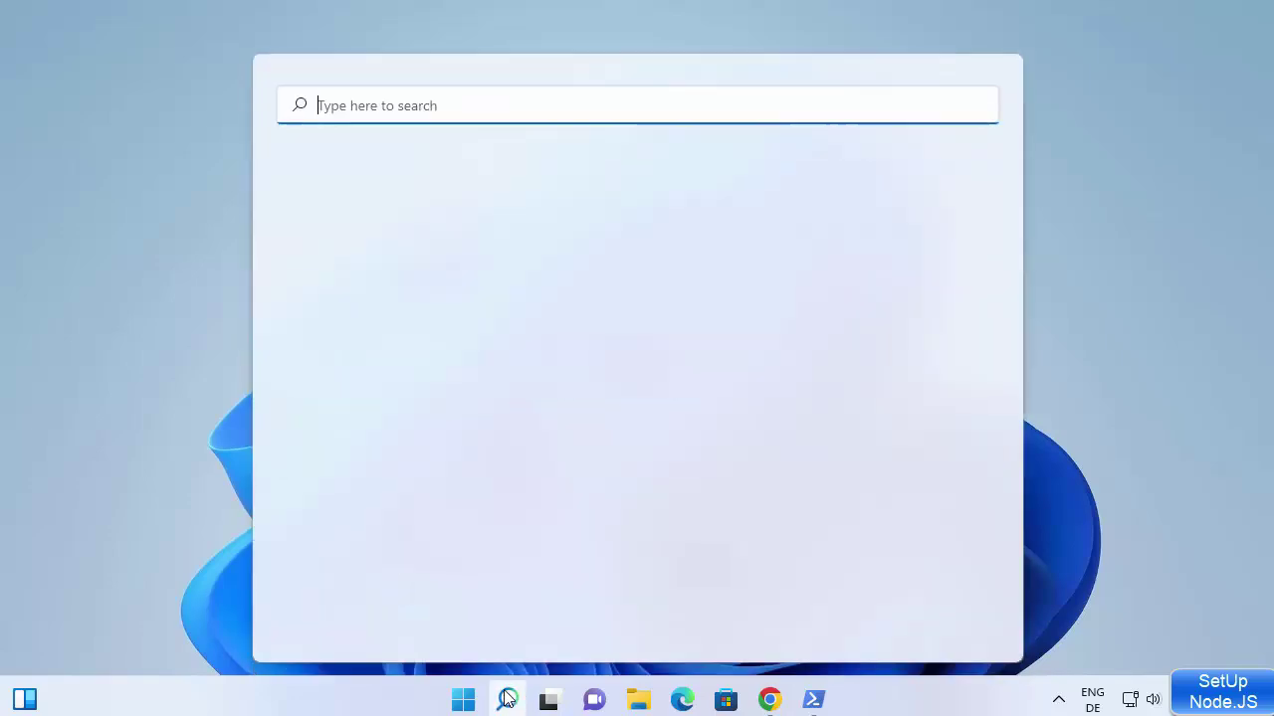
text(po)
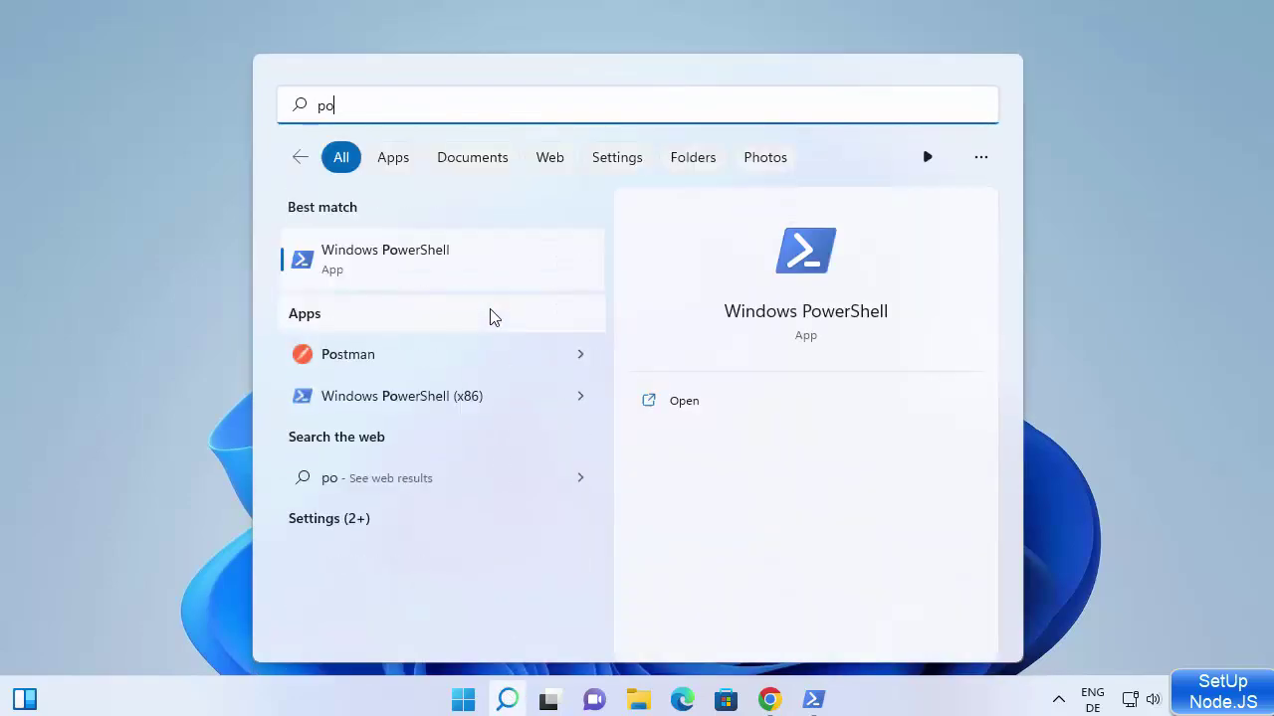
click(448, 265)
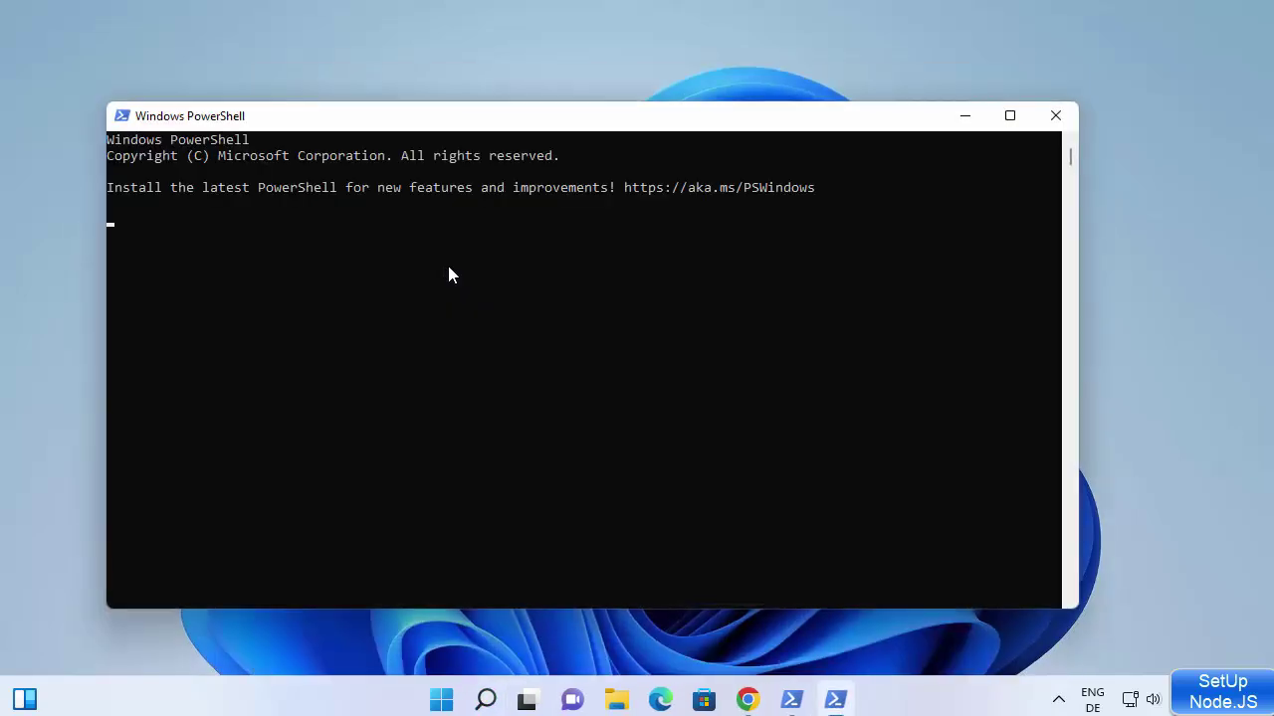
click(448, 267)
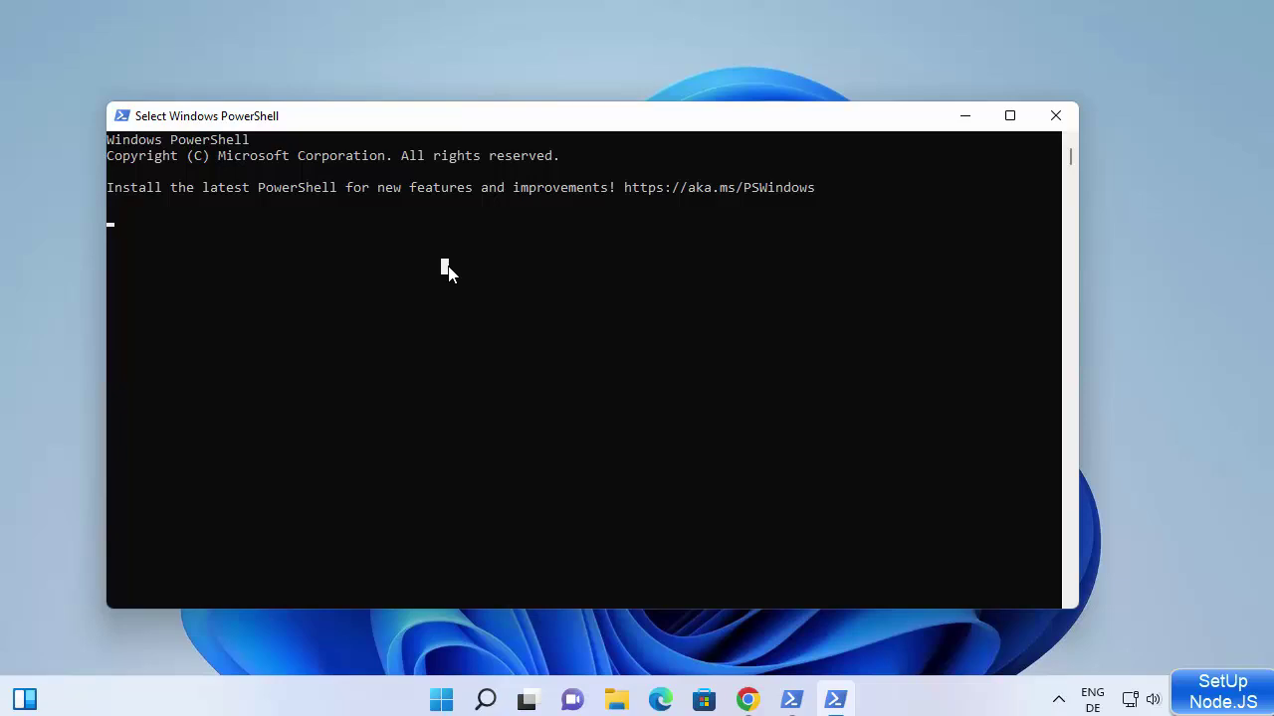
key(Return)
text(node)
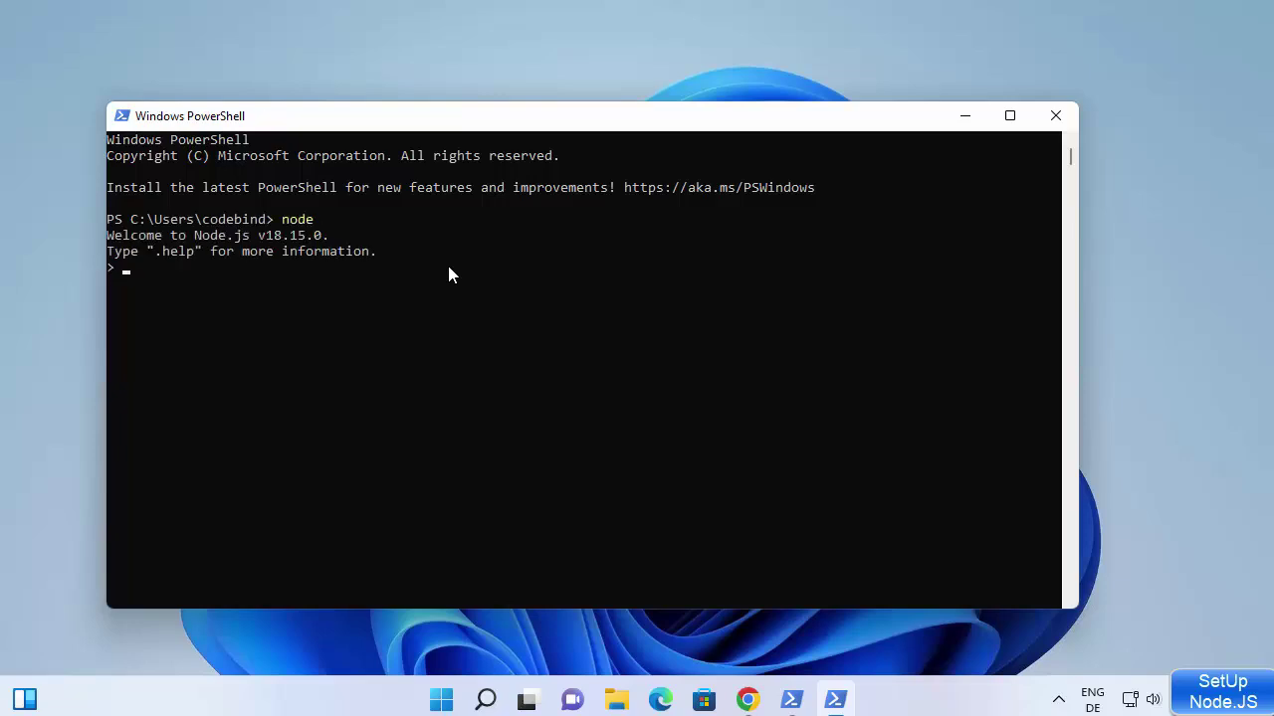
- Run console.log("Hello") in the PowerShell Node.js session and close the PowerShell window
text(console)
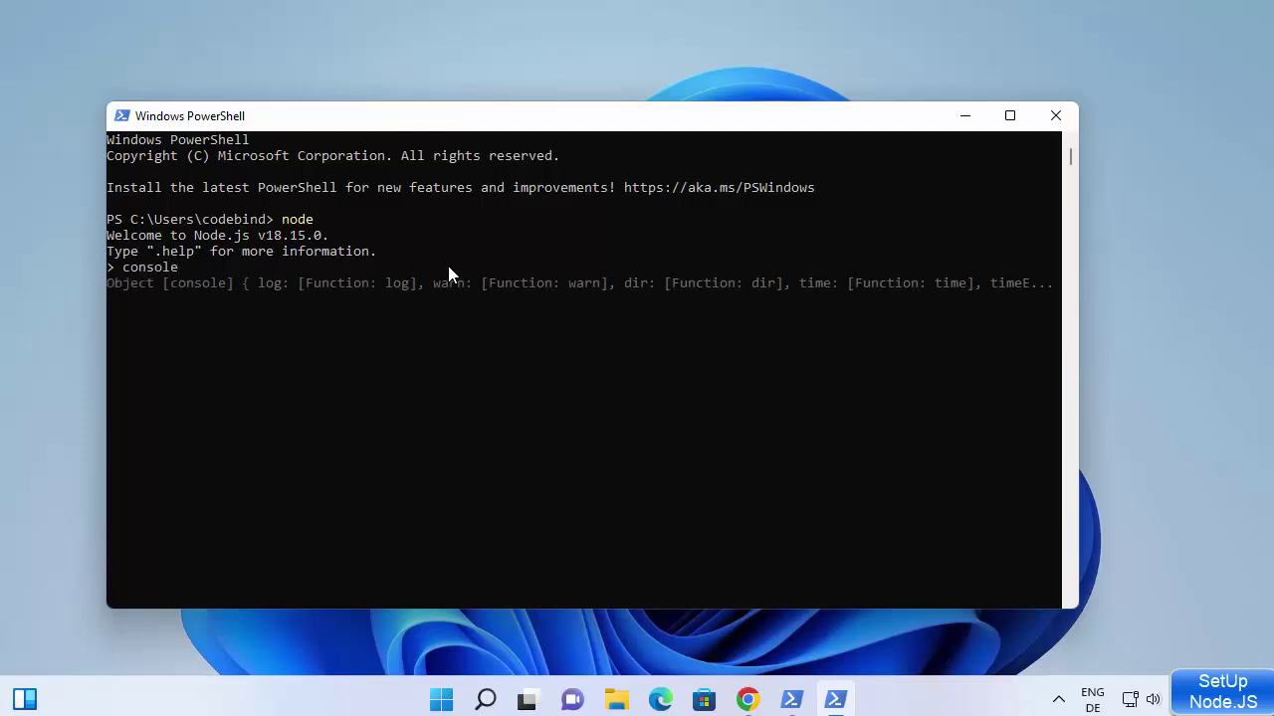
text(.log("Hello"))
key(Return)
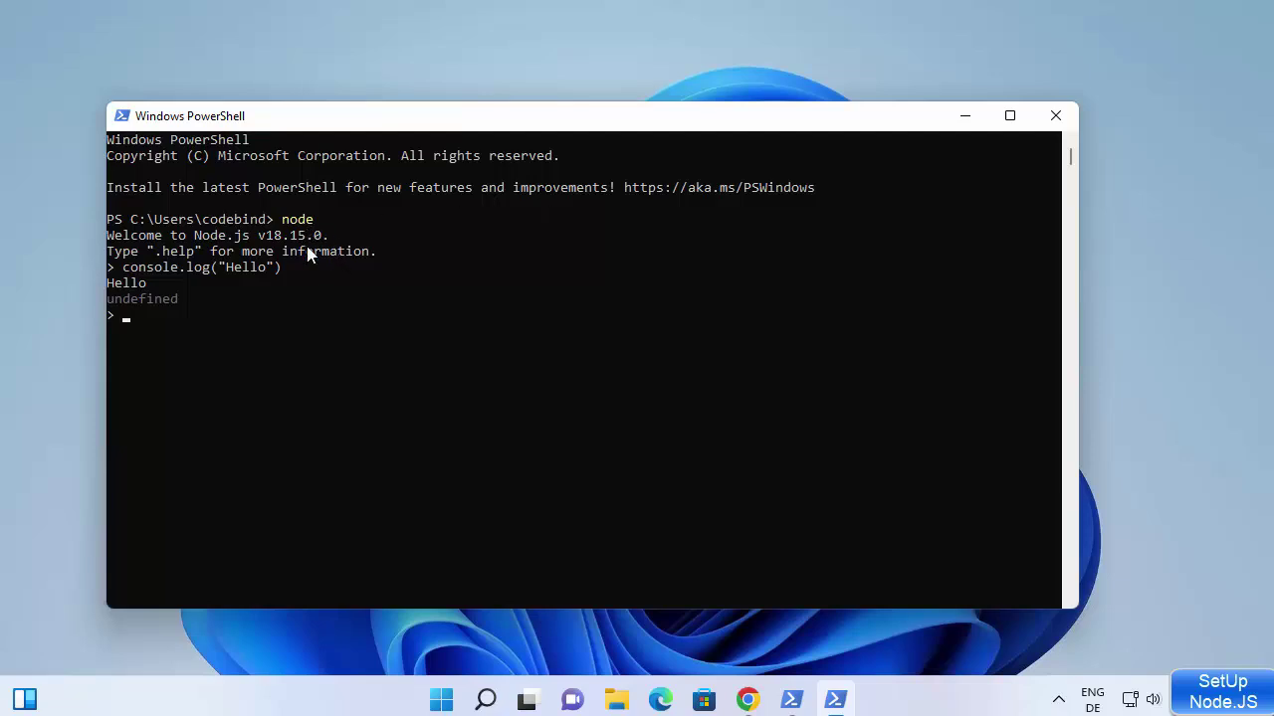
click(1055, 116)
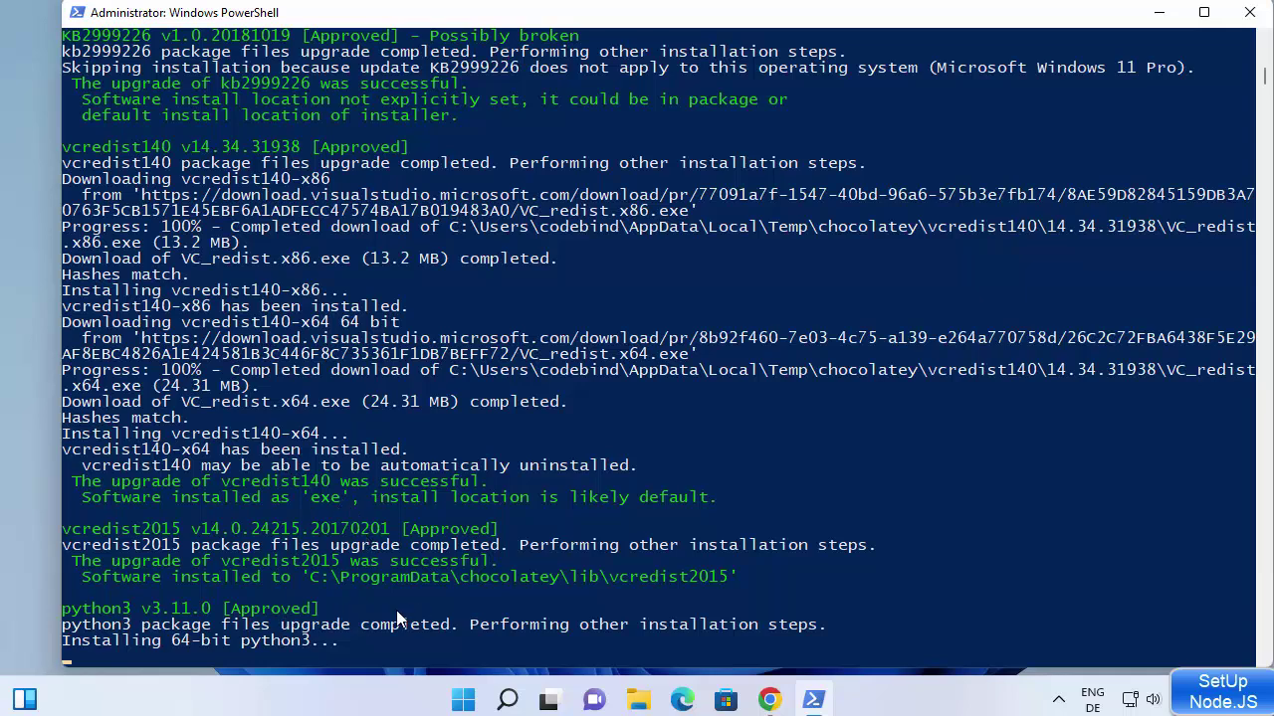
click(445, 593)
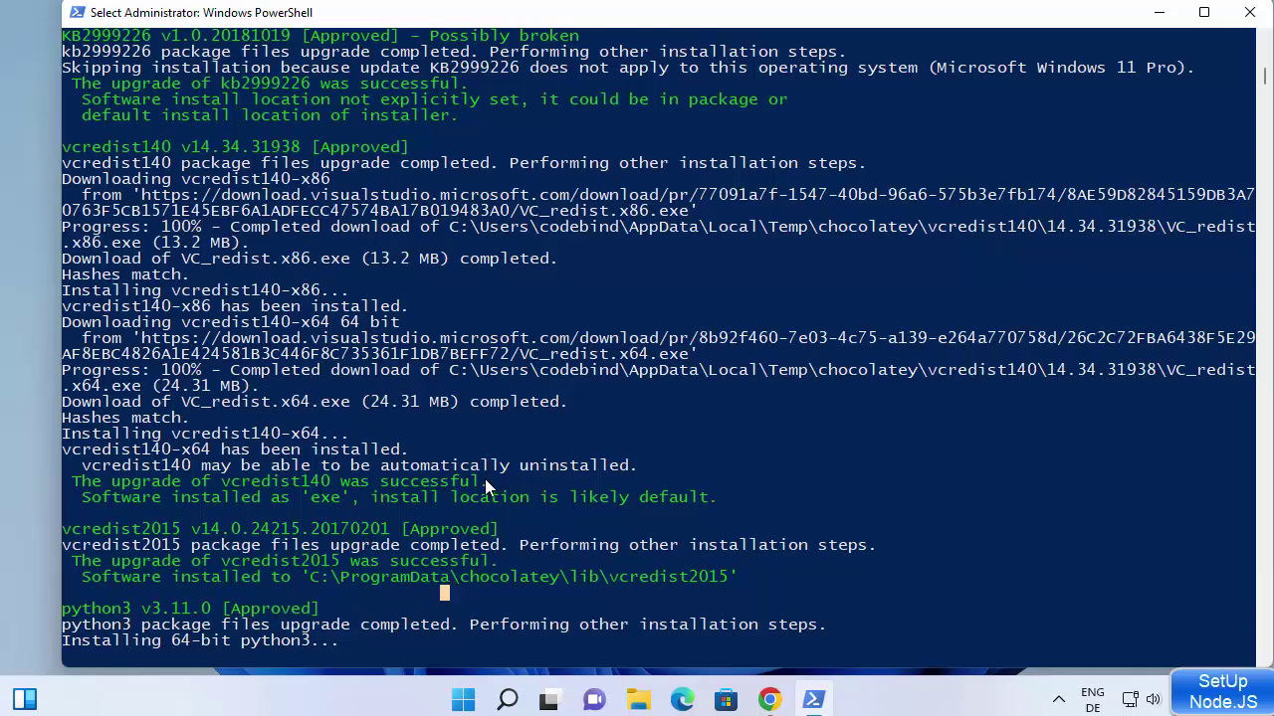
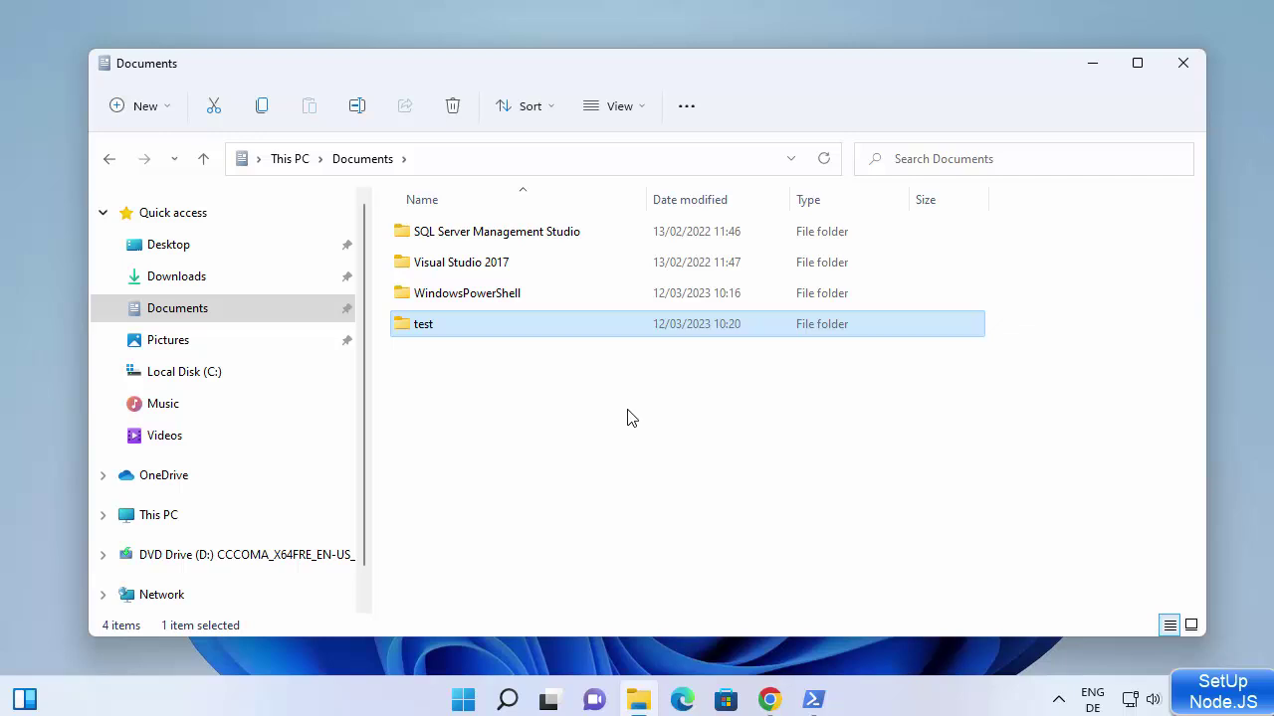
- Open the test folder in Documents and create a new text document in it, keeping the default name
double_click(449, 336)
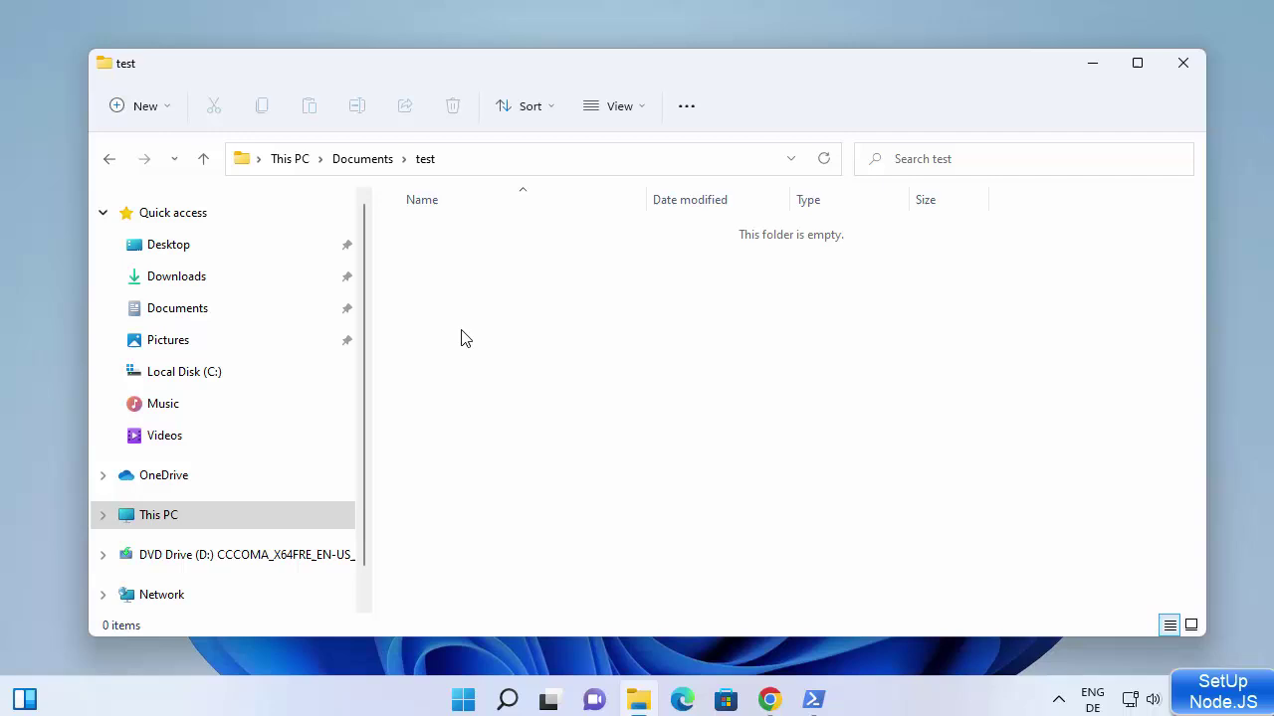
right_click(521, 267)
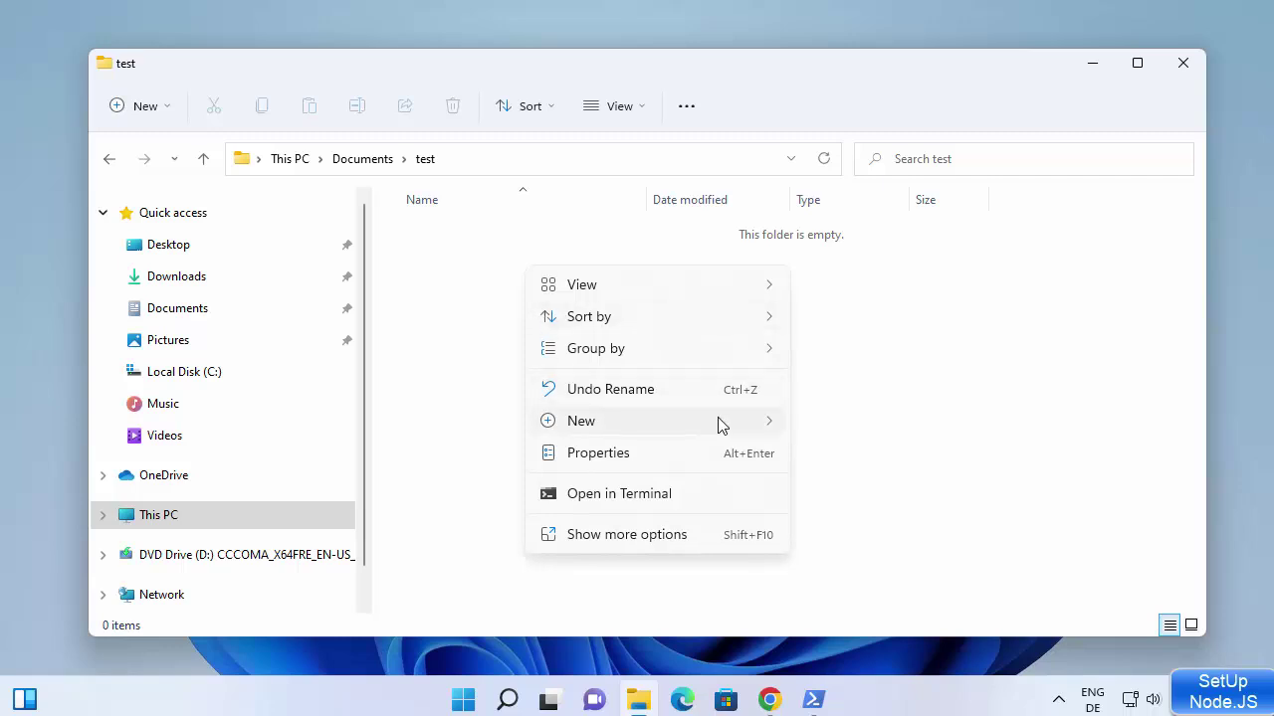
mouse_move(719, 424)
click(855, 533)
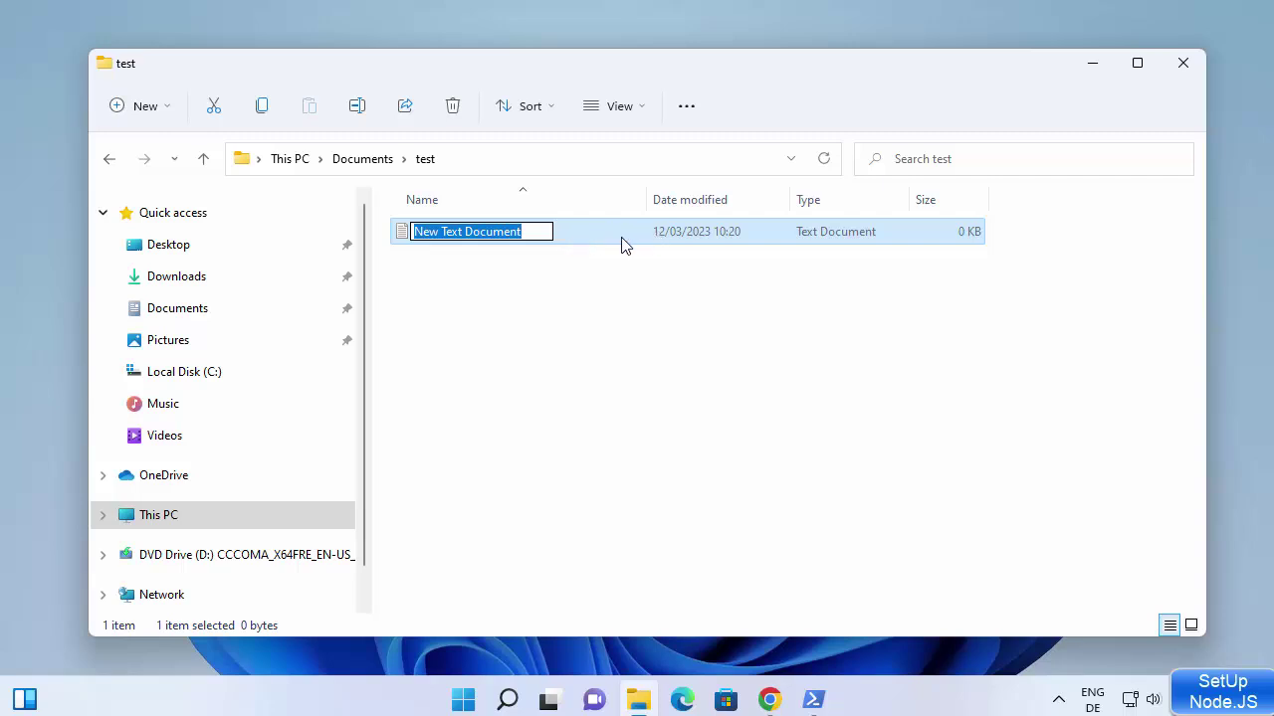
click(566, 272)
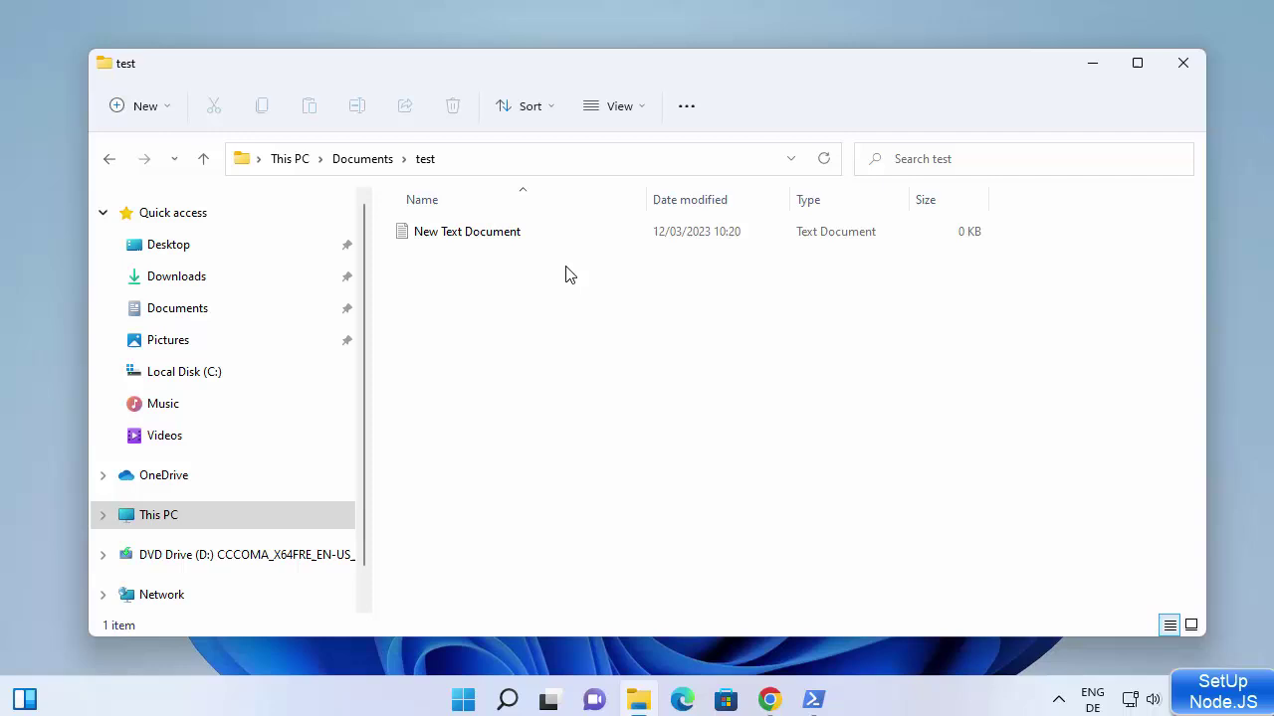
- Turn on the display of file name extensions in File Explorer
click(623, 111)
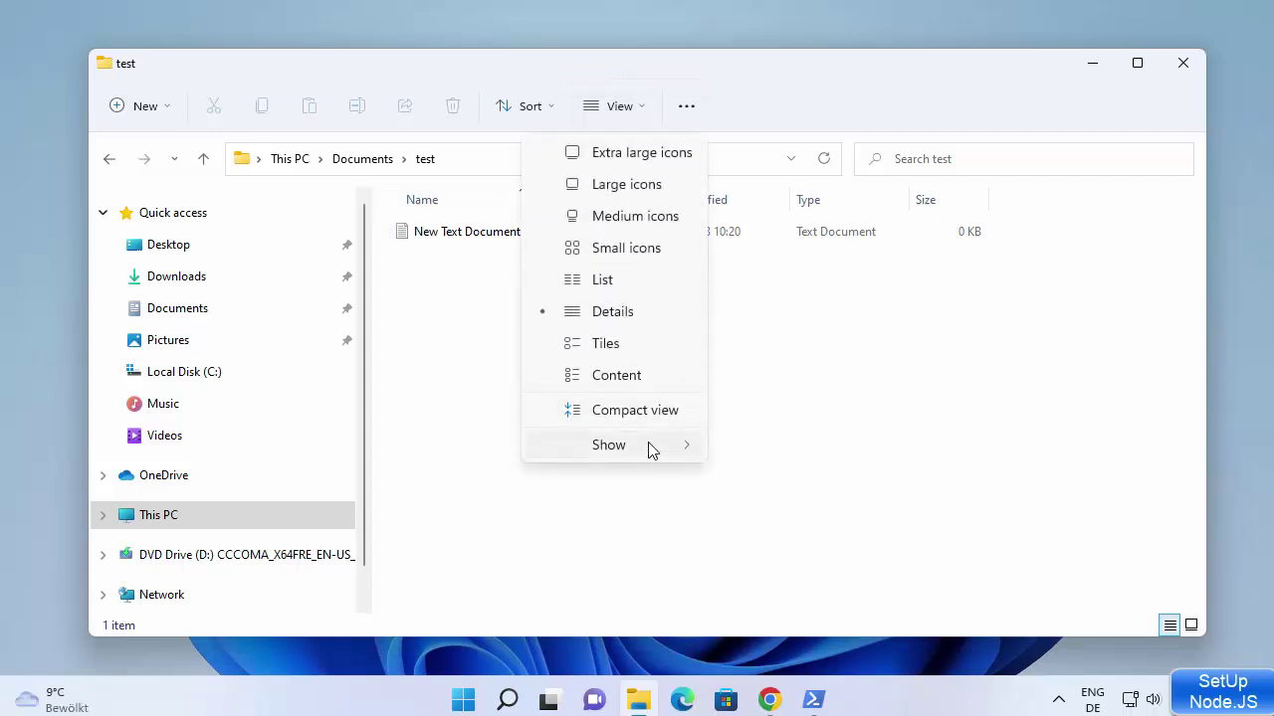
mouse_move(650, 444)
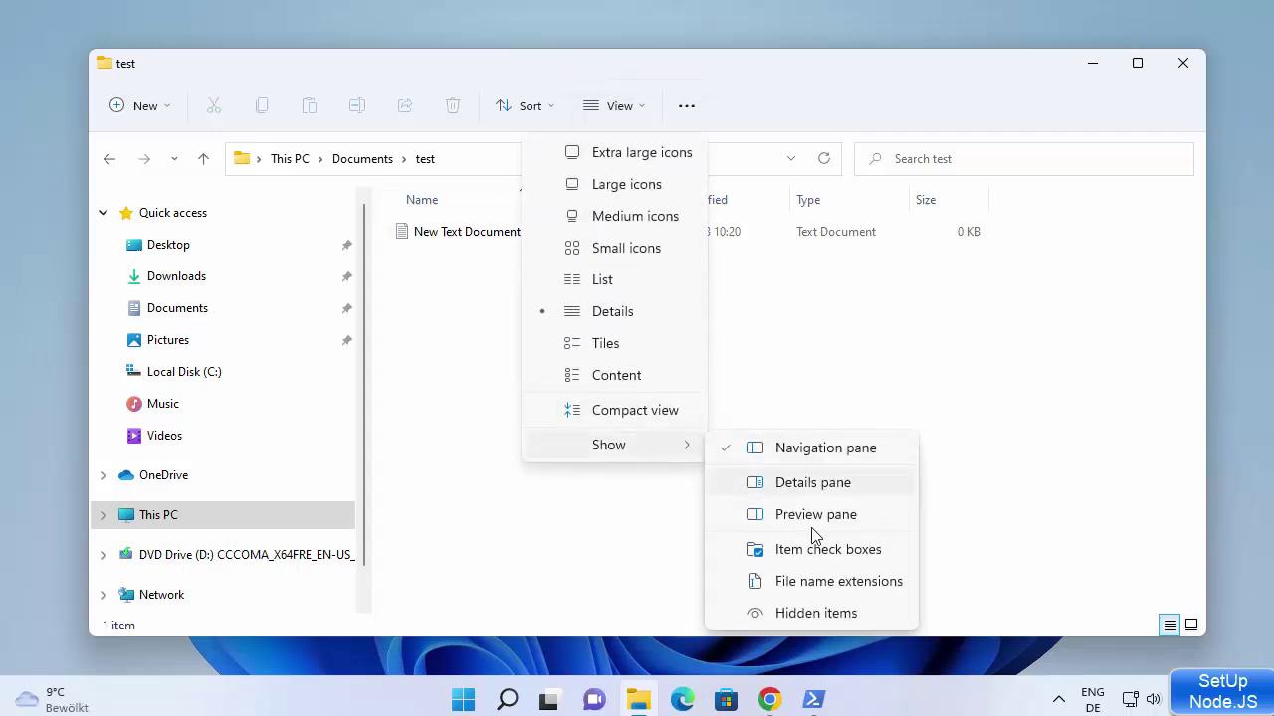
click(807, 587)
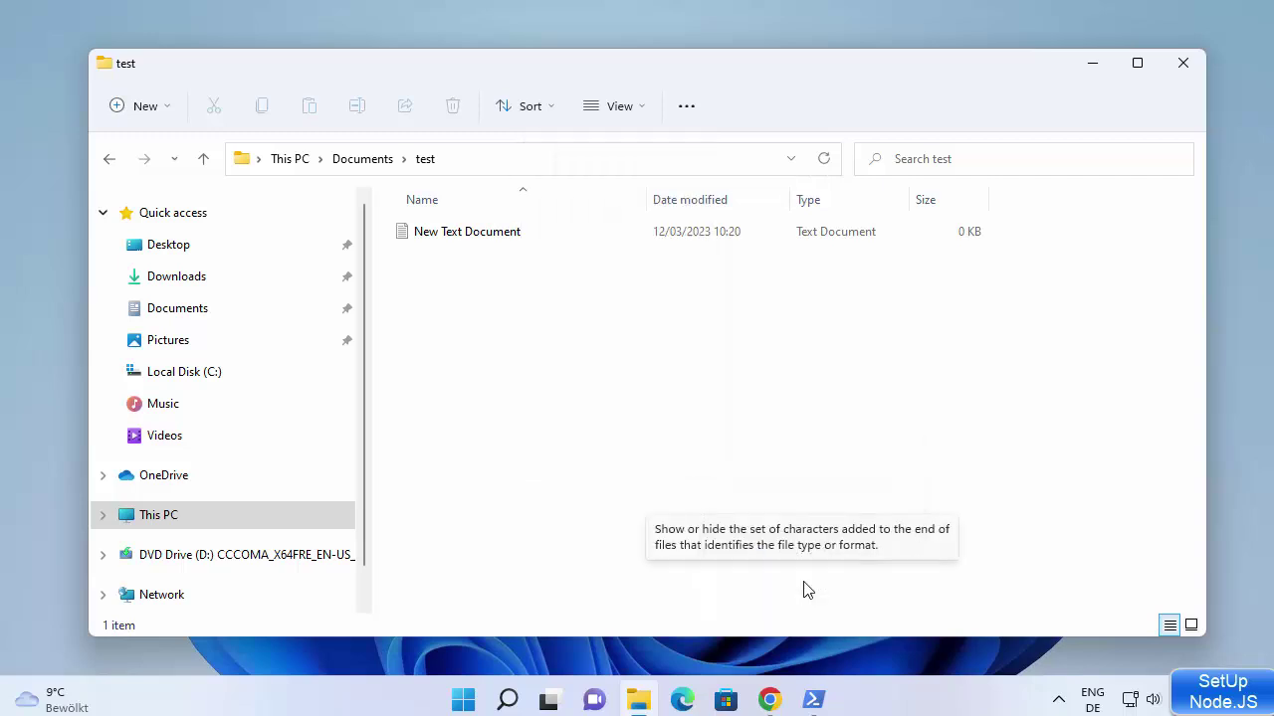
- Rename the new text document to test.js and accept the file extension change
right_click(540, 237)
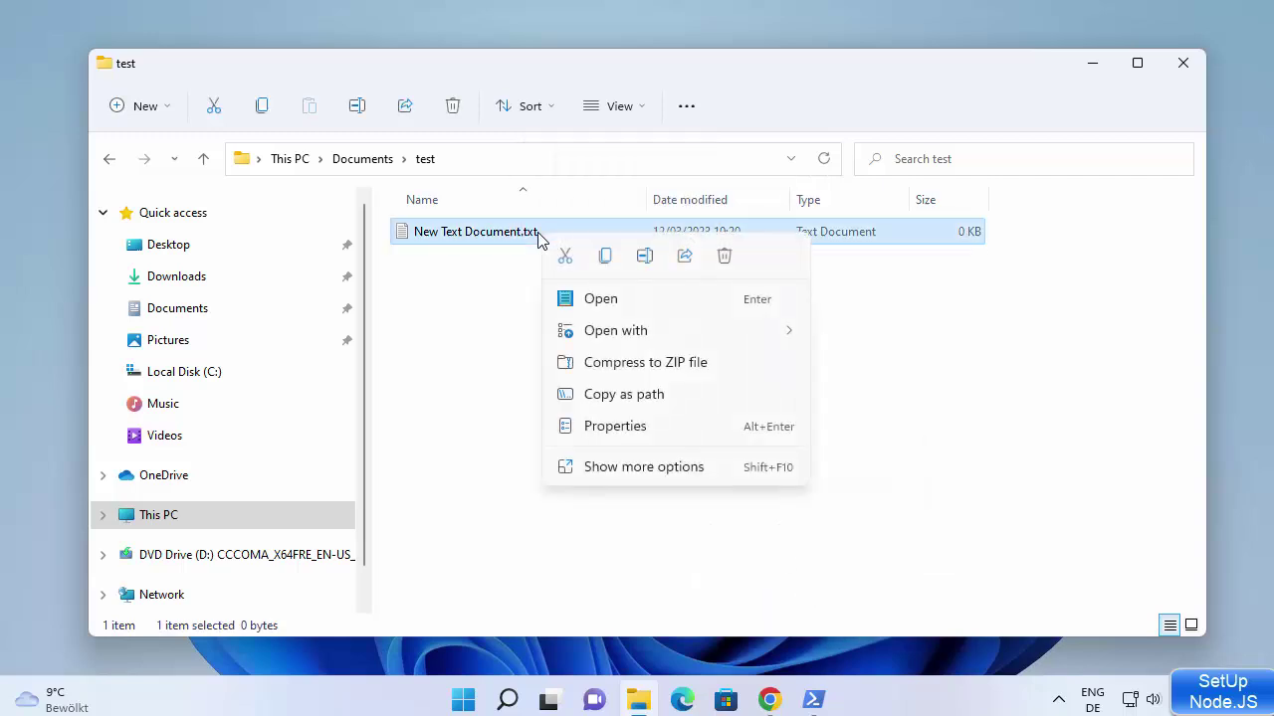
click(644, 261)
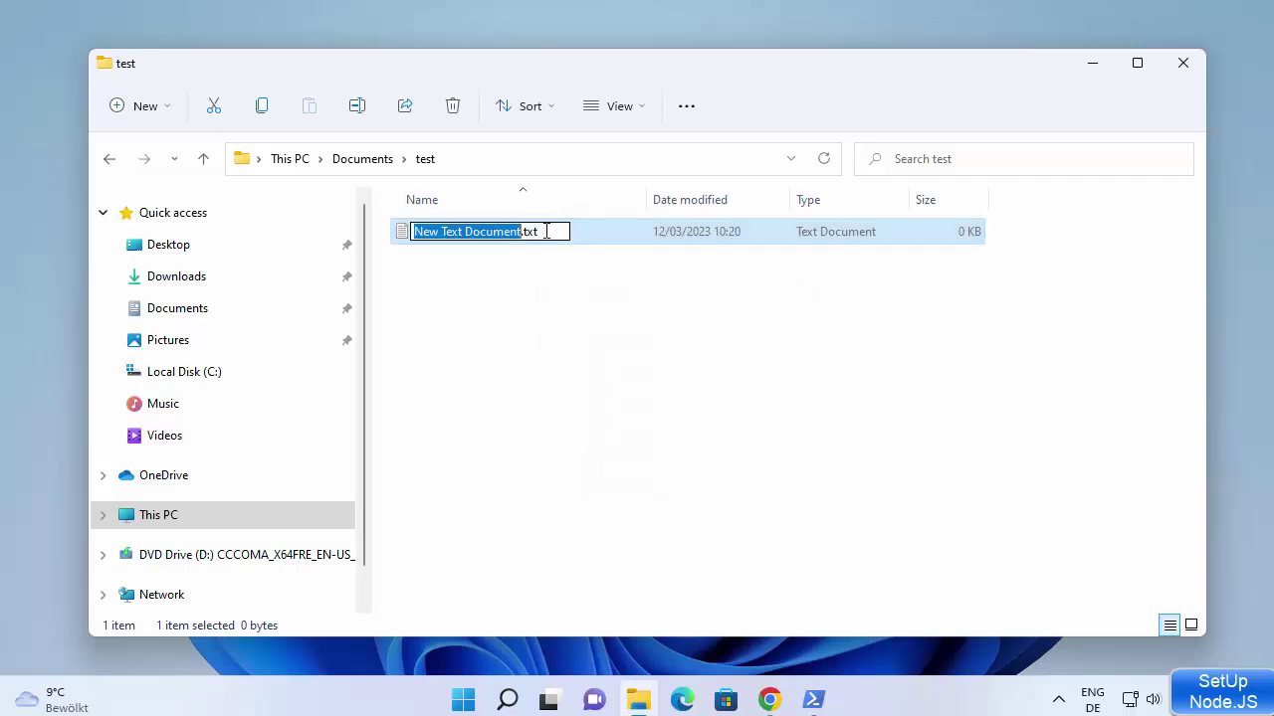
text(test)
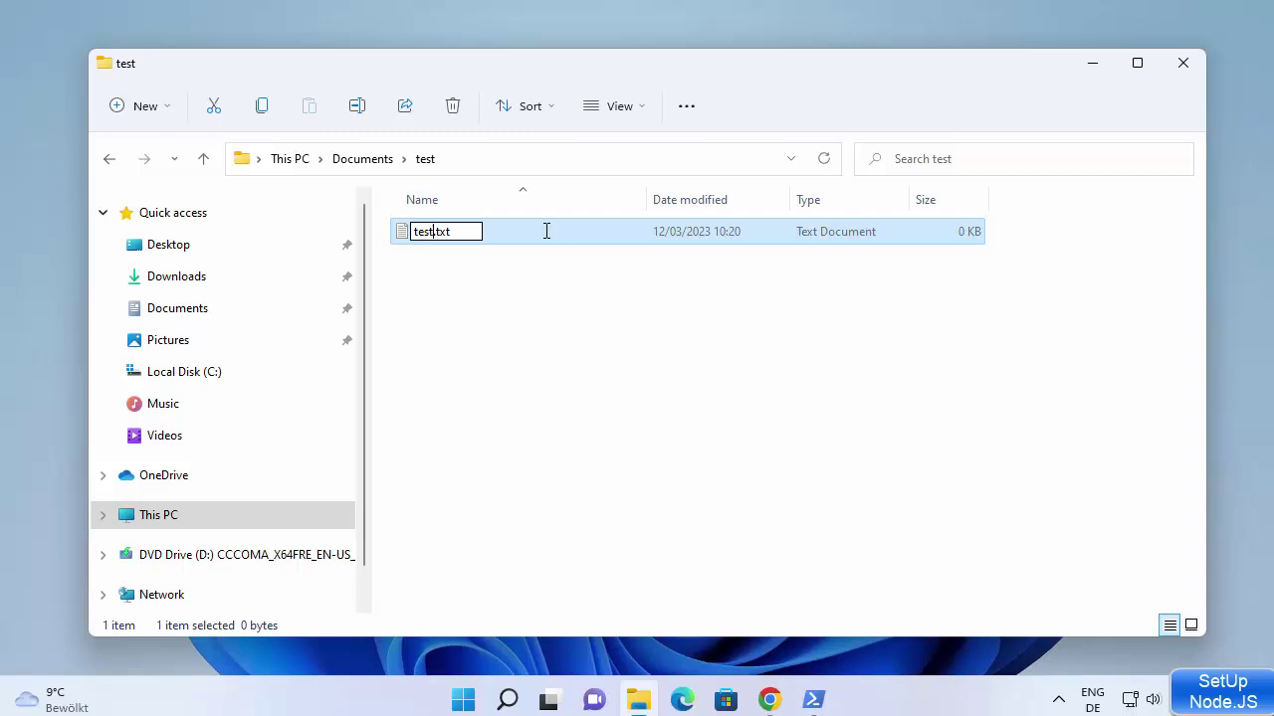
key(BackSpace)
key(BackSpace)
key(BackSpace)
text(js)
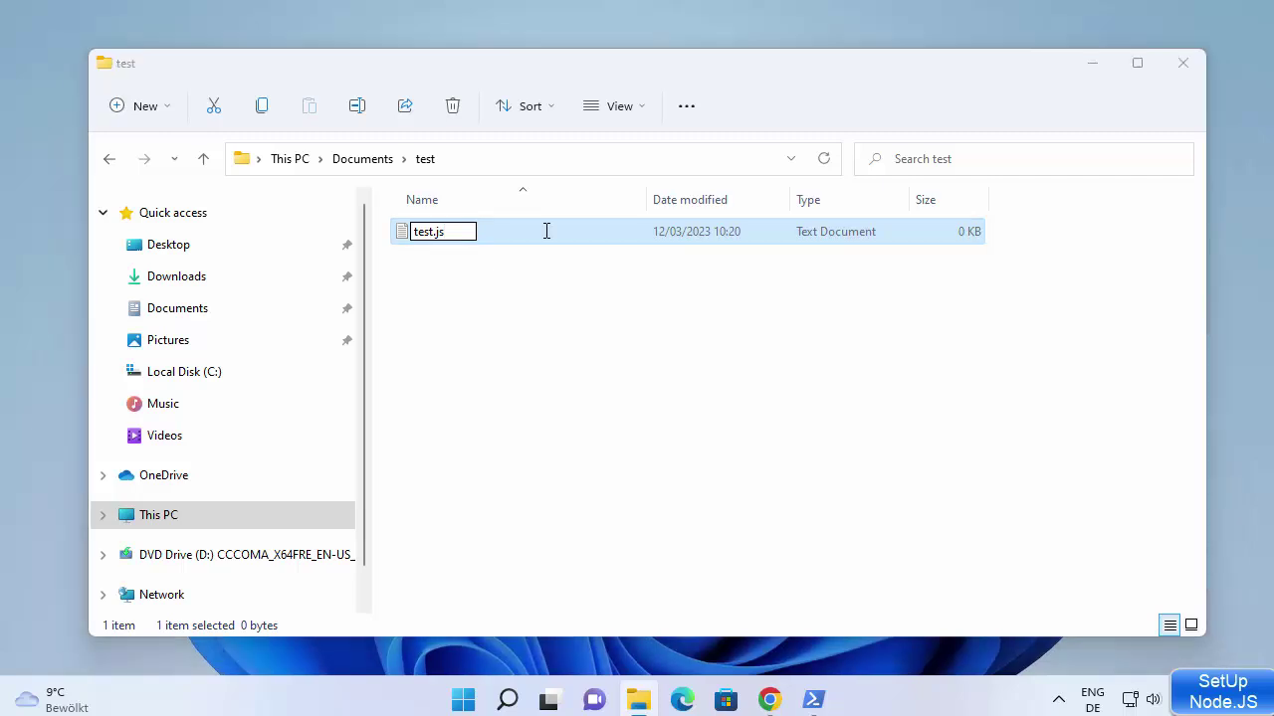
key(Return)
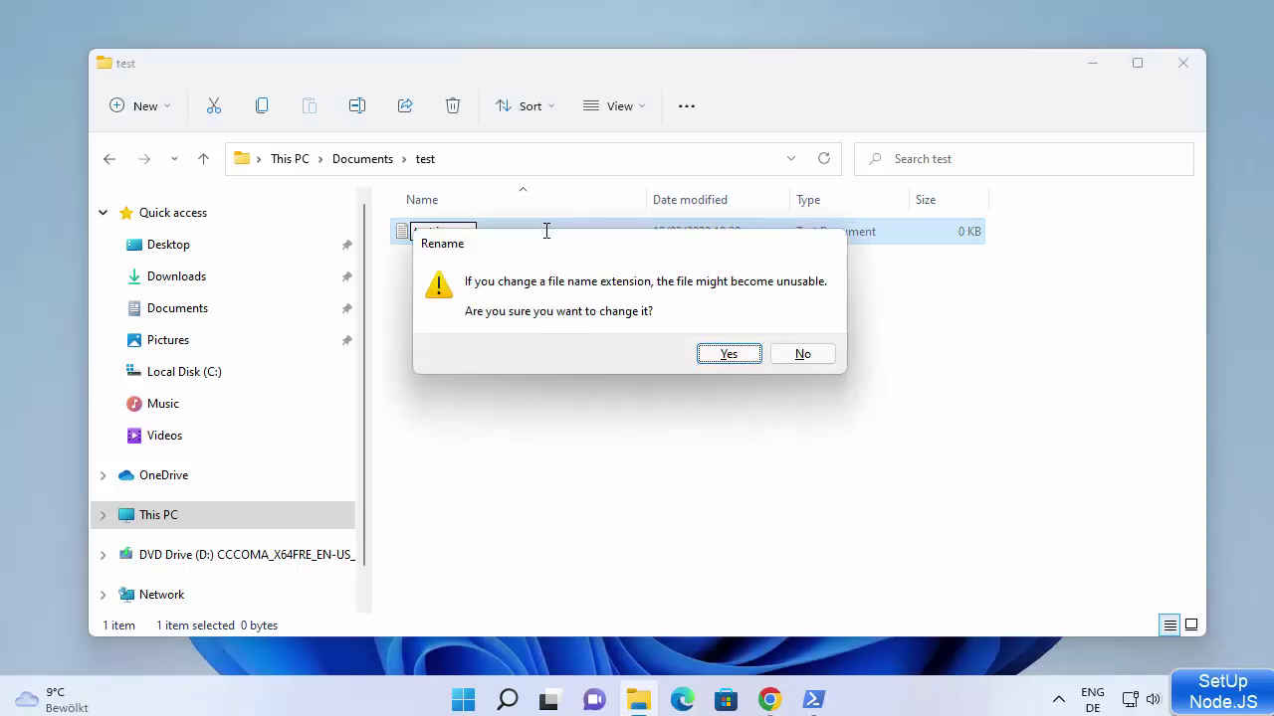
click(720, 356)
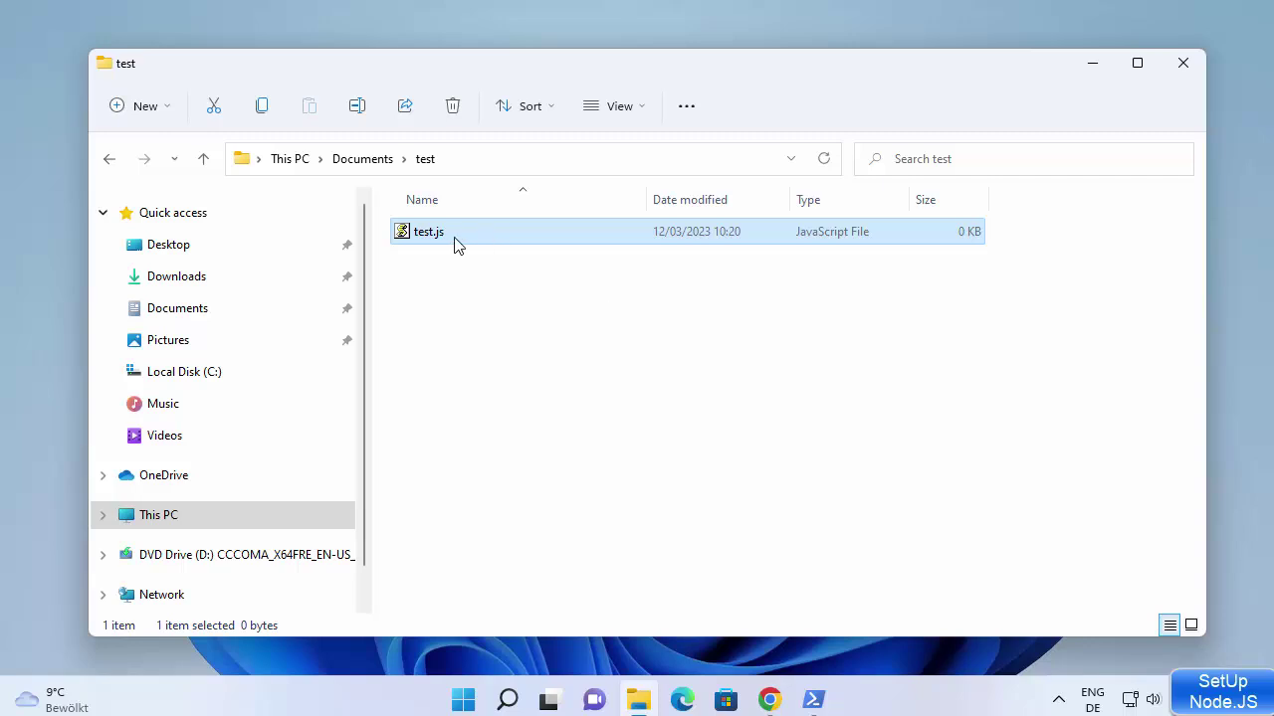
- Open test.js with Notepad, without making Notepad the default app for .js files
right_click(469, 245)
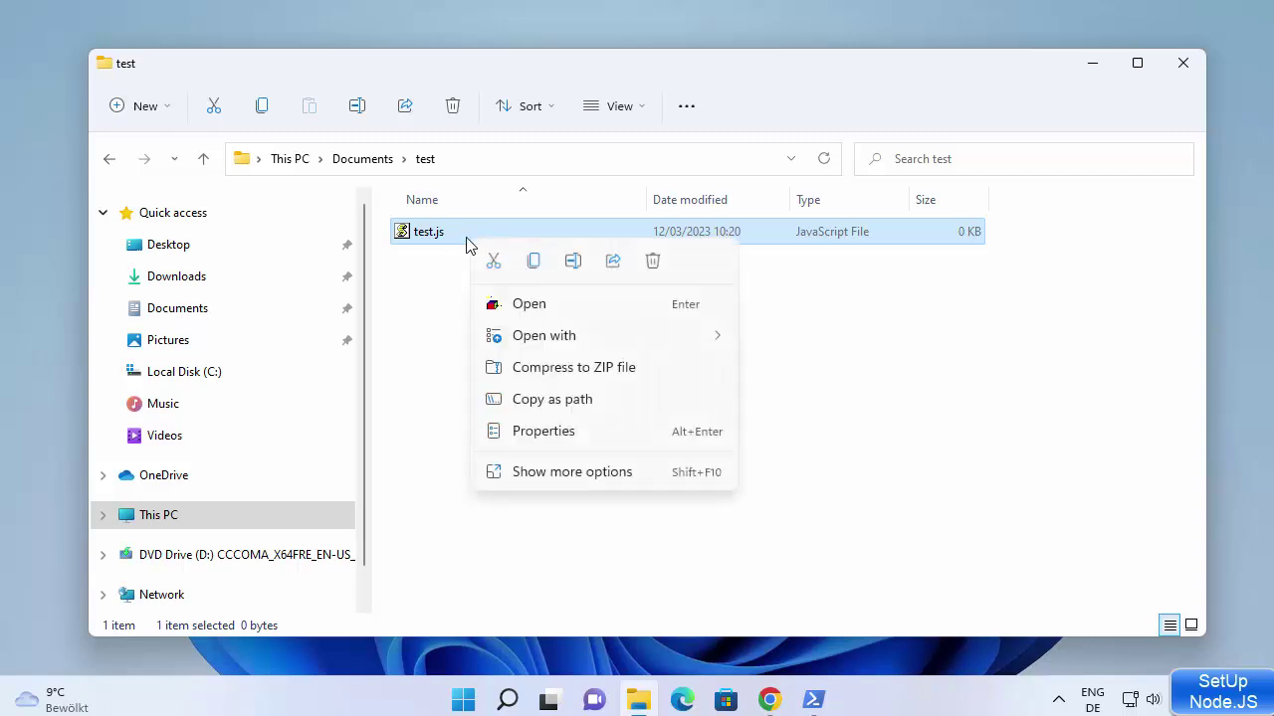
mouse_move(670, 342)
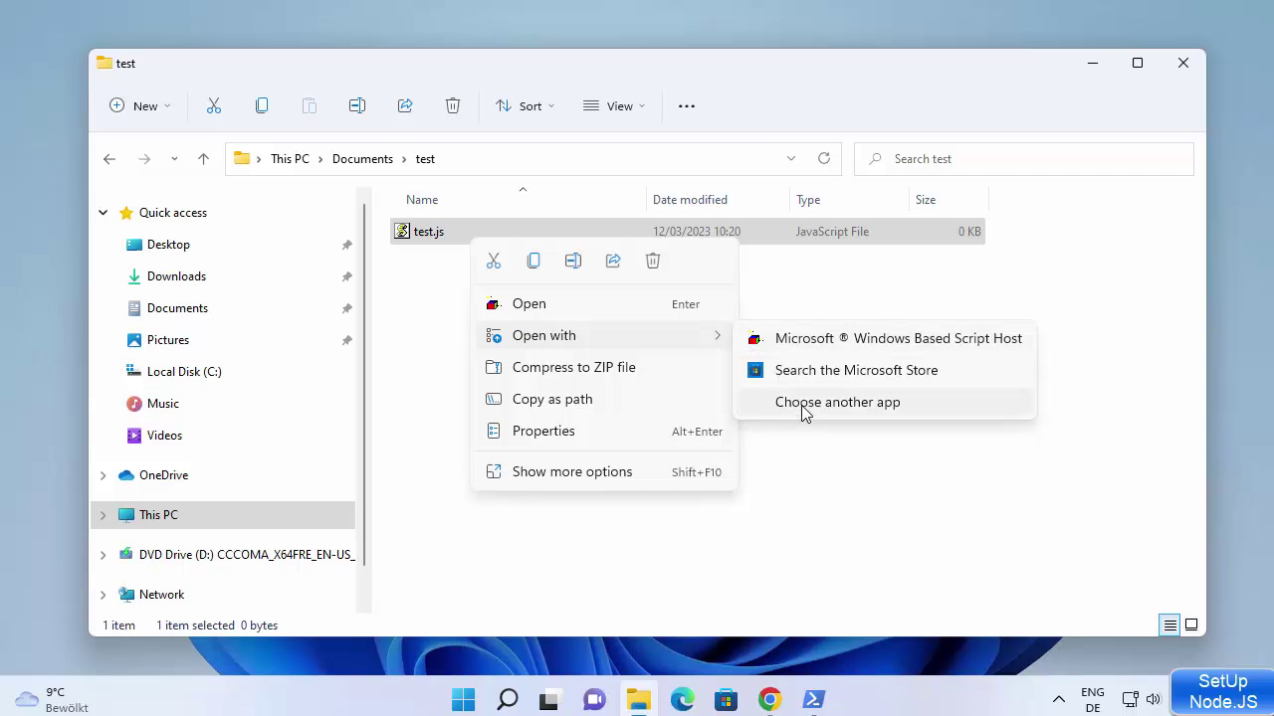
click(805, 404)
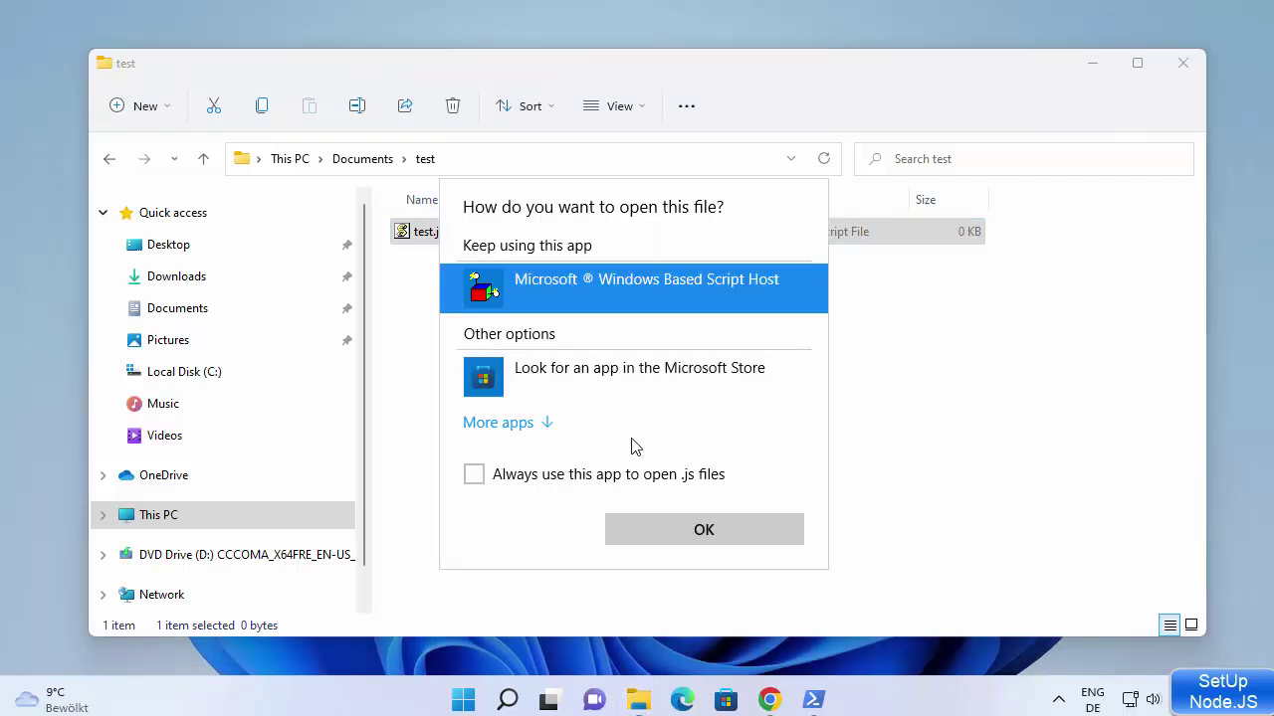
click(501, 426)
scroll(597, 408, down, 2)
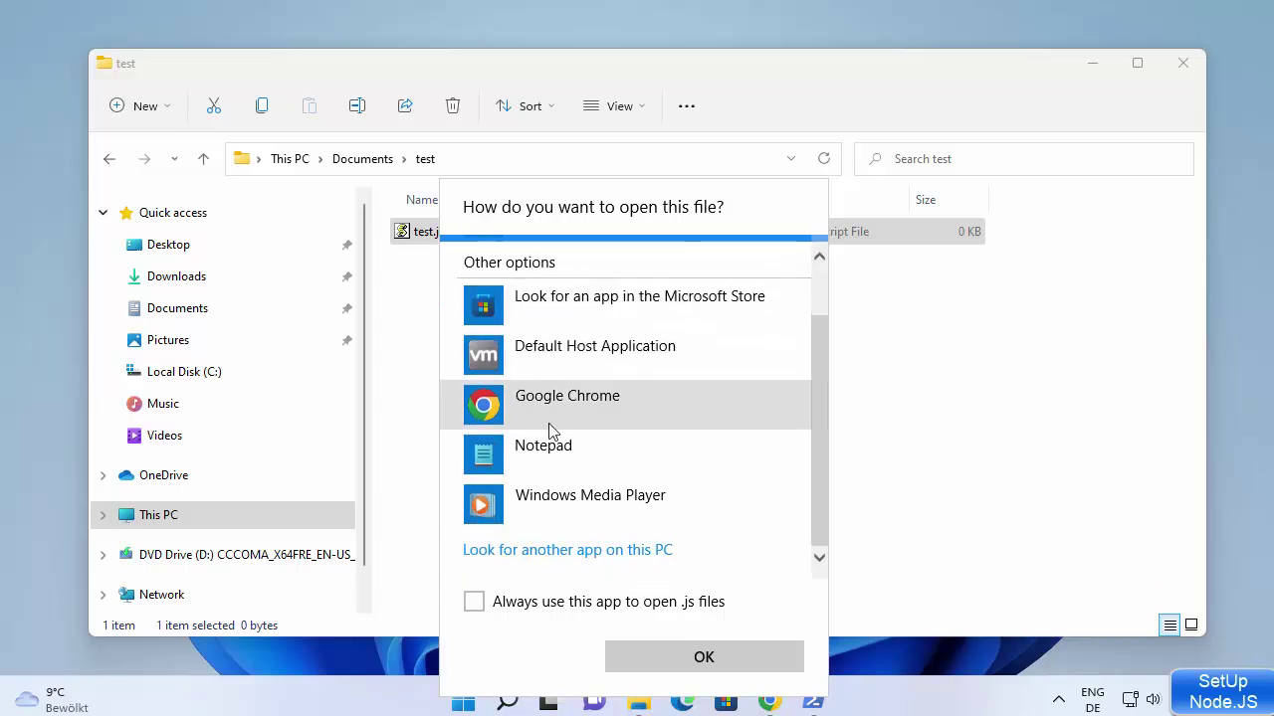
click(560, 458)
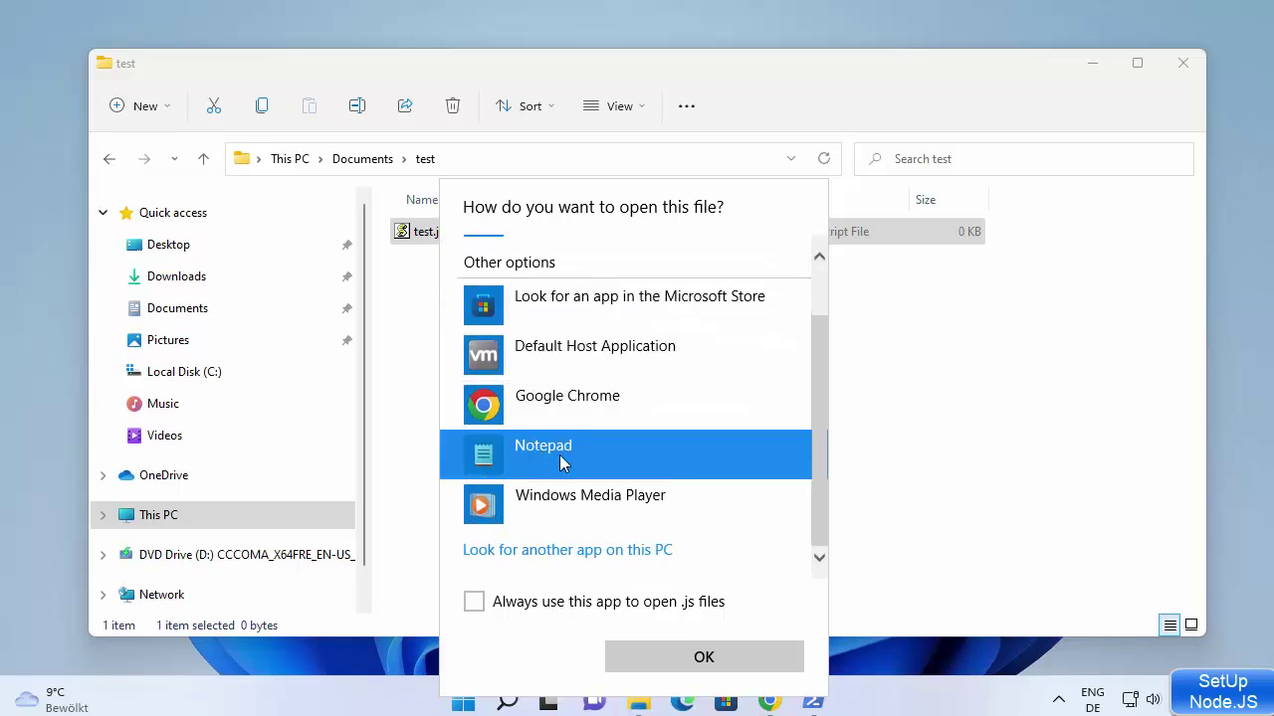
click(659, 668)
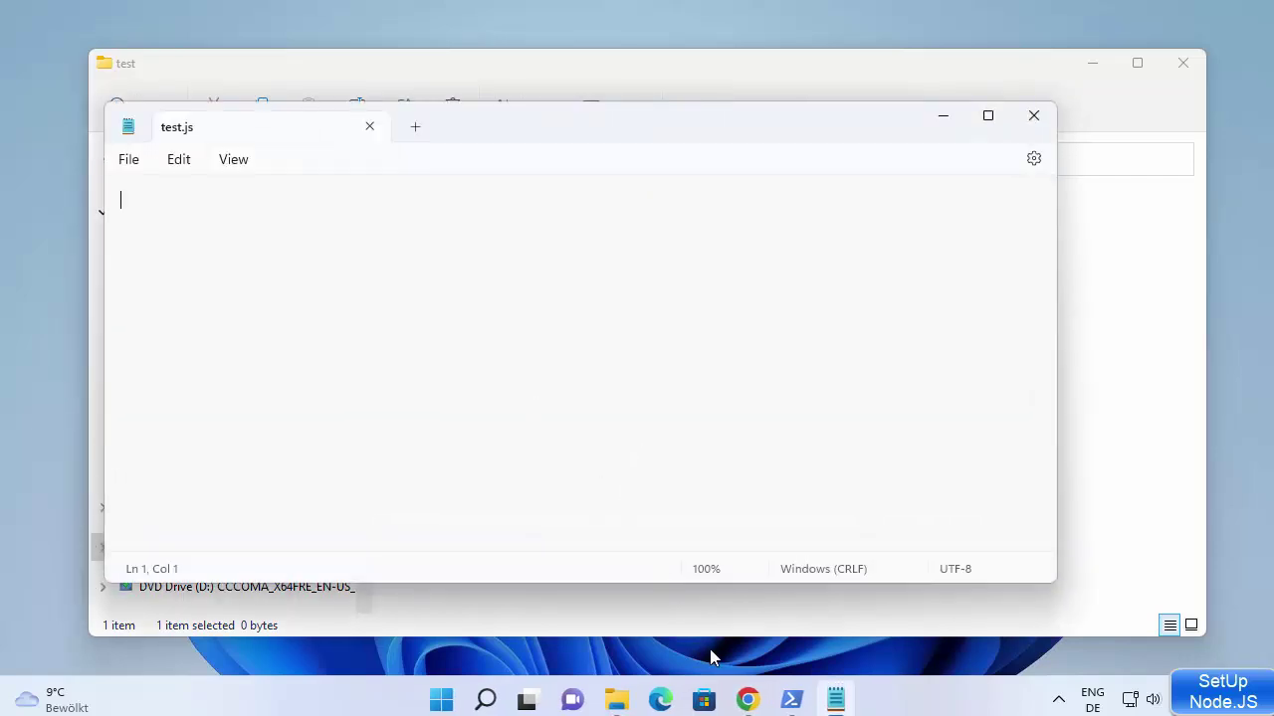
- Copy the example HTTP server code from the Node.js documentation in Chrome into test.js, then save and close the file
click(747, 700)
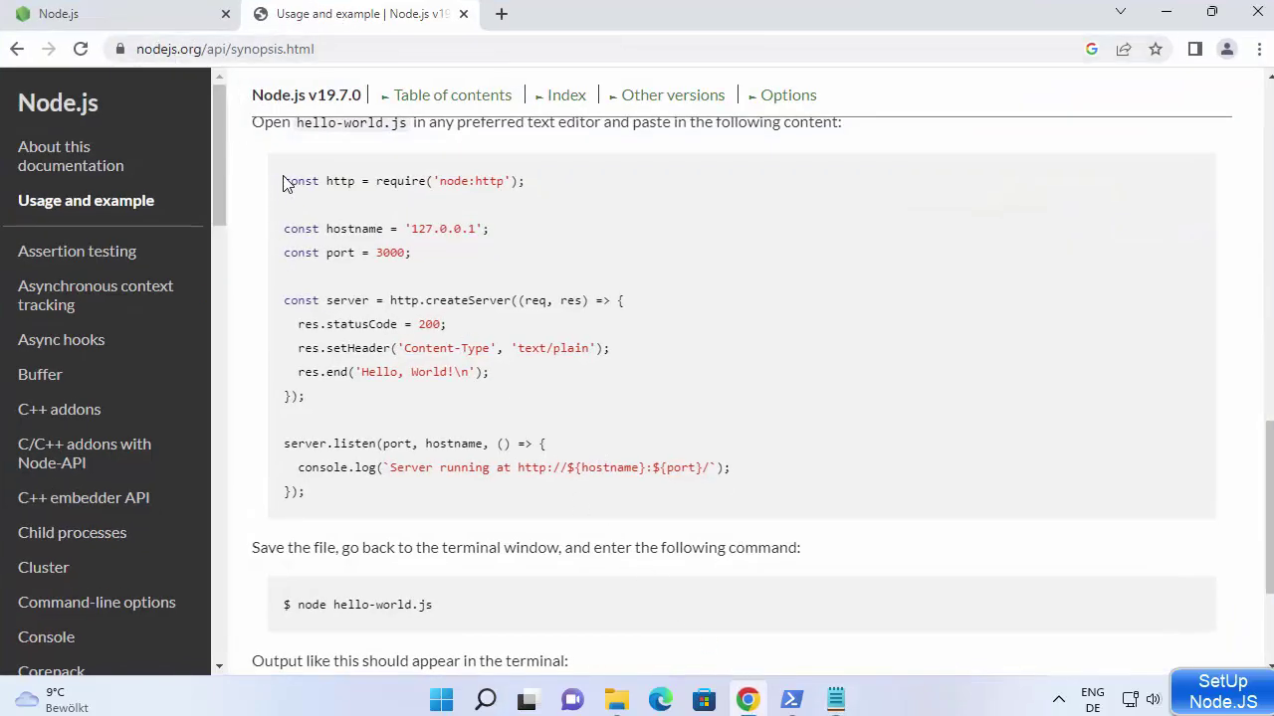
drag(284, 180, 475, 517)
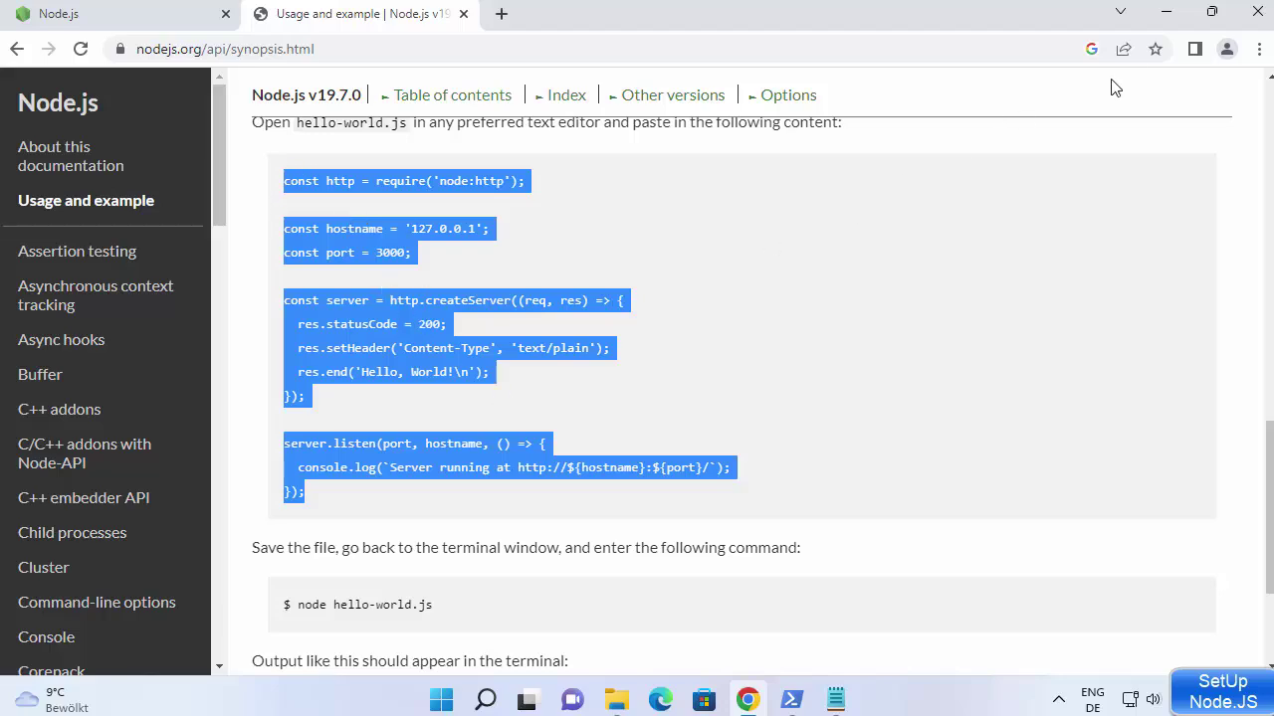
click(1164, 22)
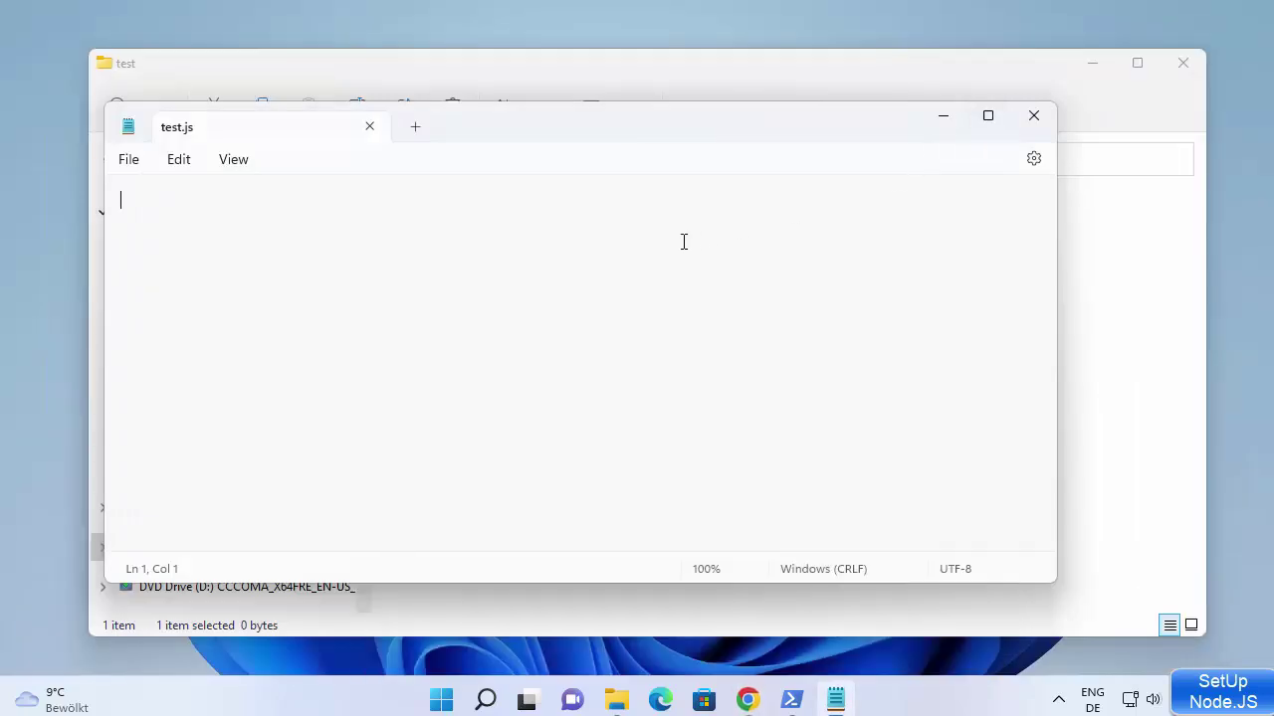
key(ctrl+v)
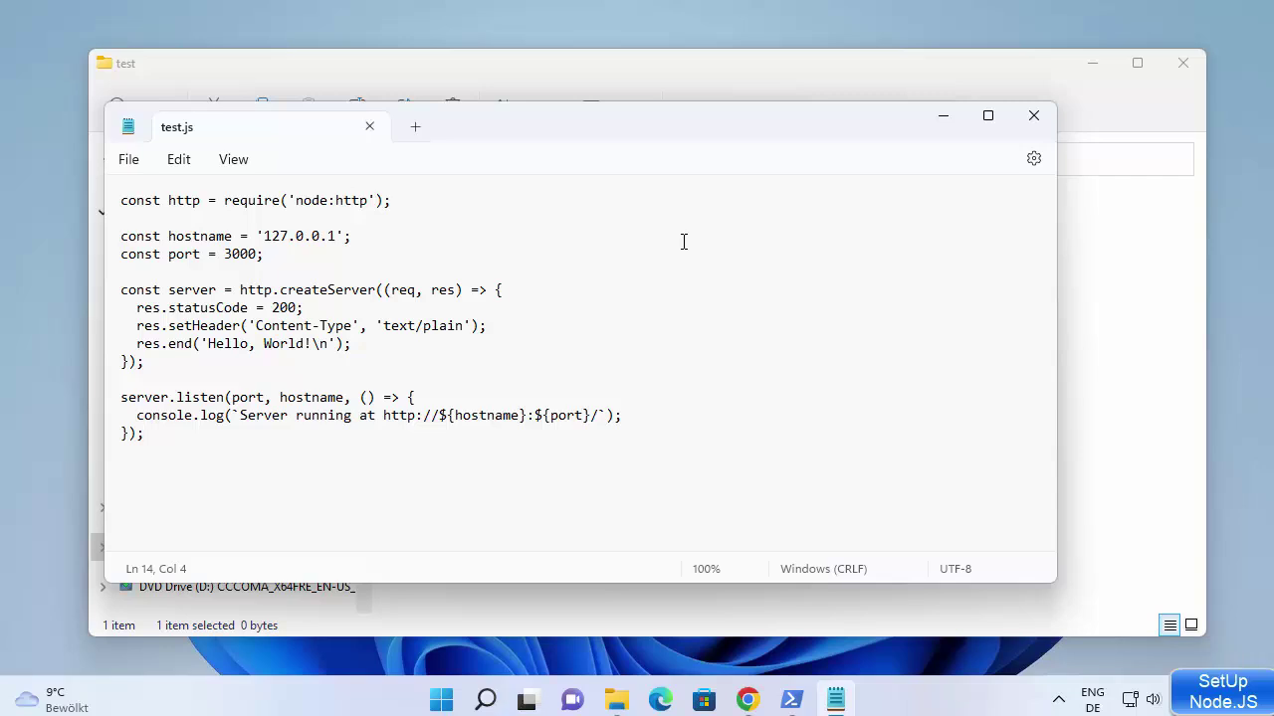
click(1035, 117)
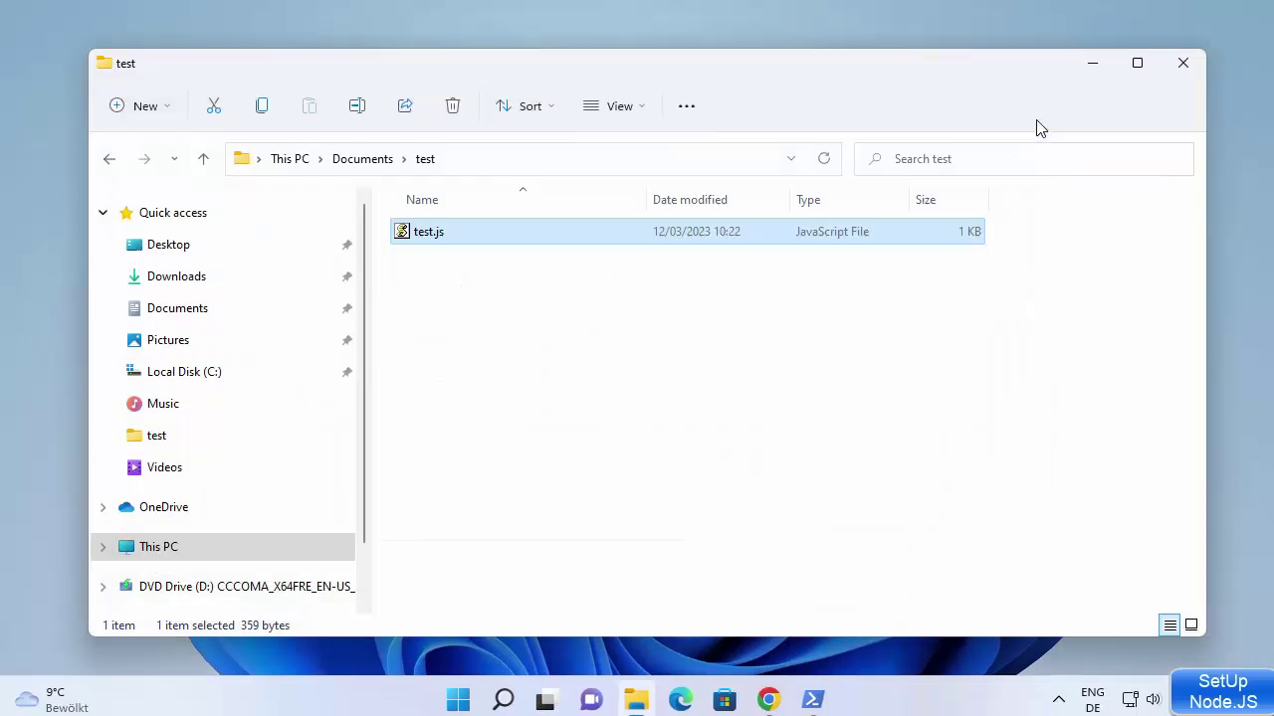
- Copy the full path of the test folder from File Explorer and open Command Prompt
click(538, 335)
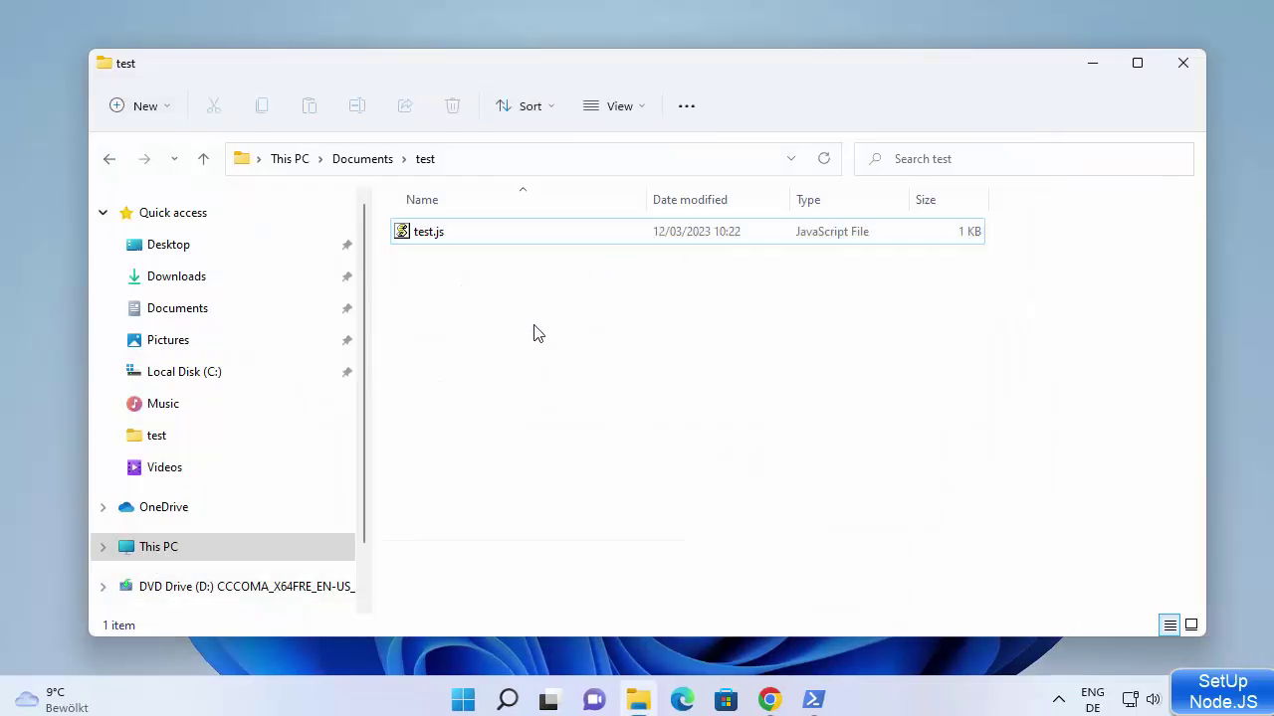
click(498, 170)
key(ctrl+c)
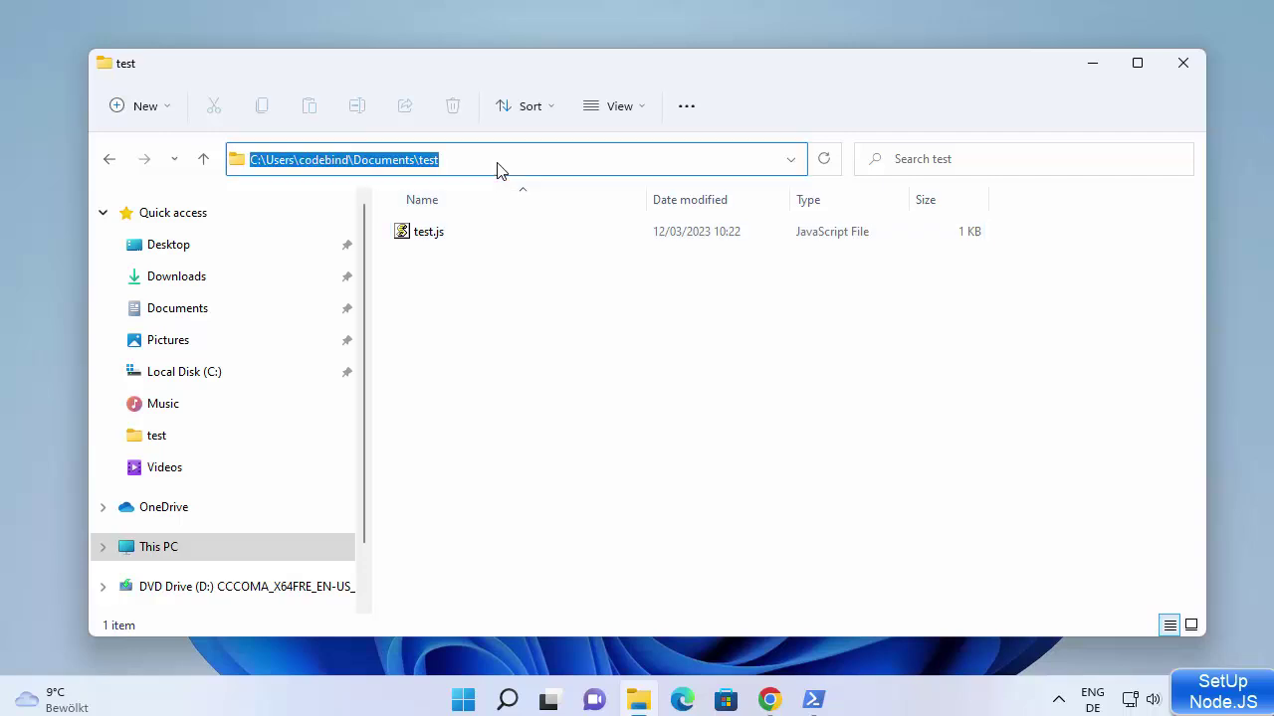
click(507, 698)
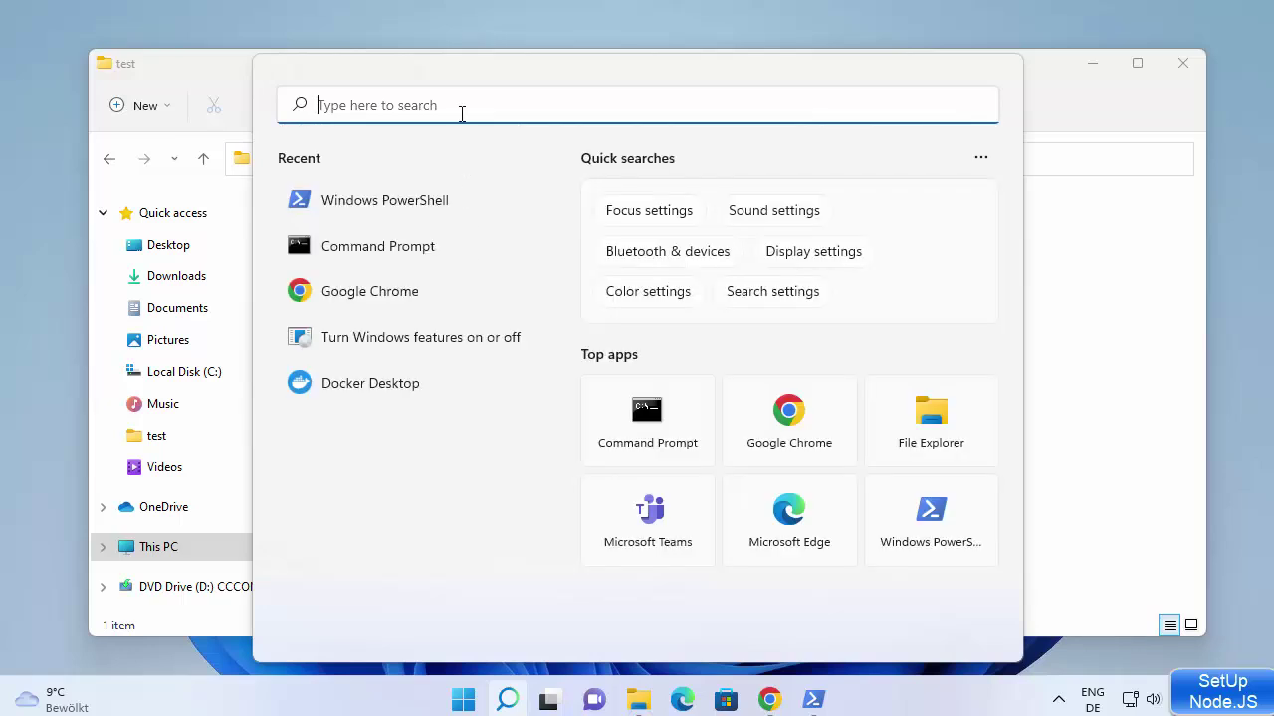
click(412, 255)
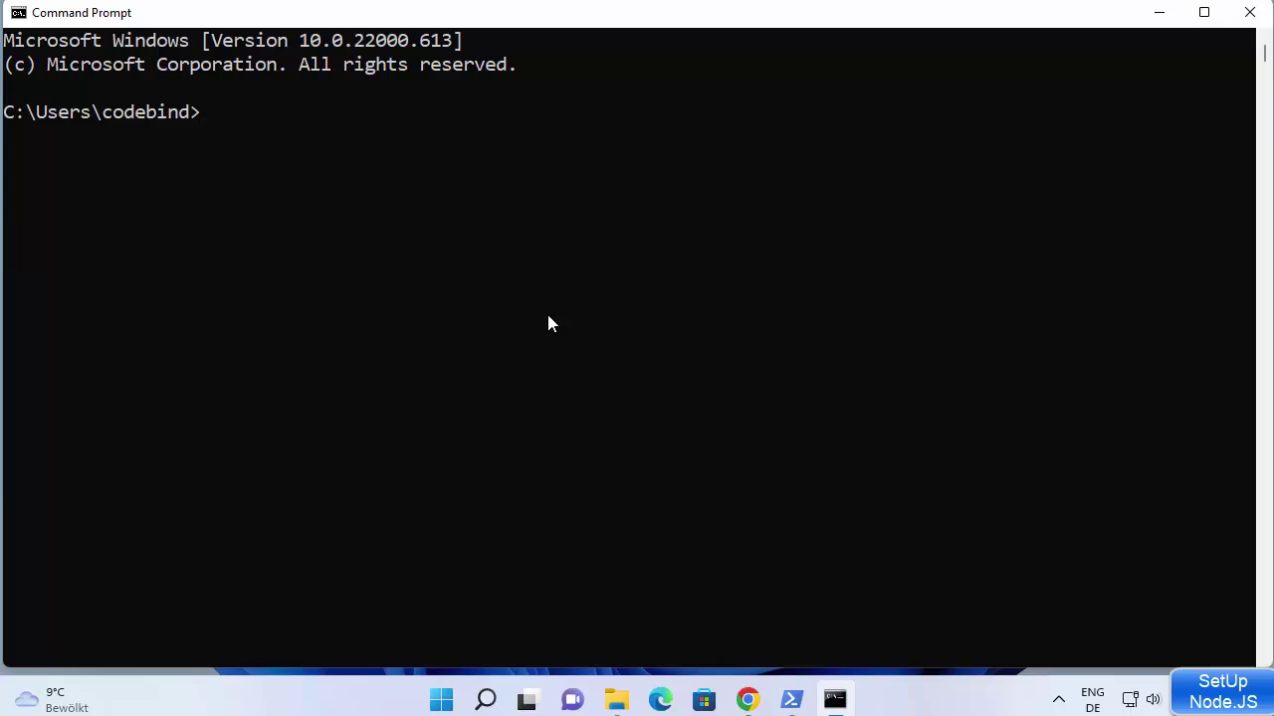
- Change to the copied Documents\test folder path with cd and run node test.js
text(cd)
key(ctrl+v)
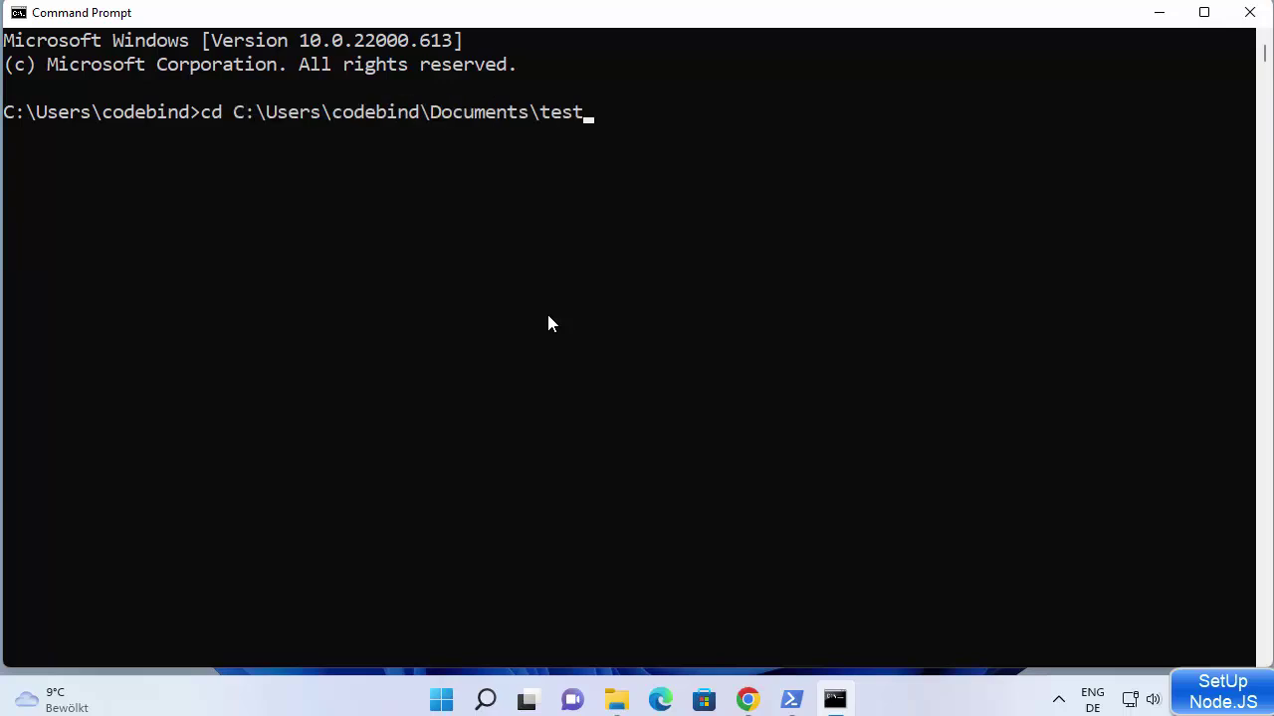
key(Return)
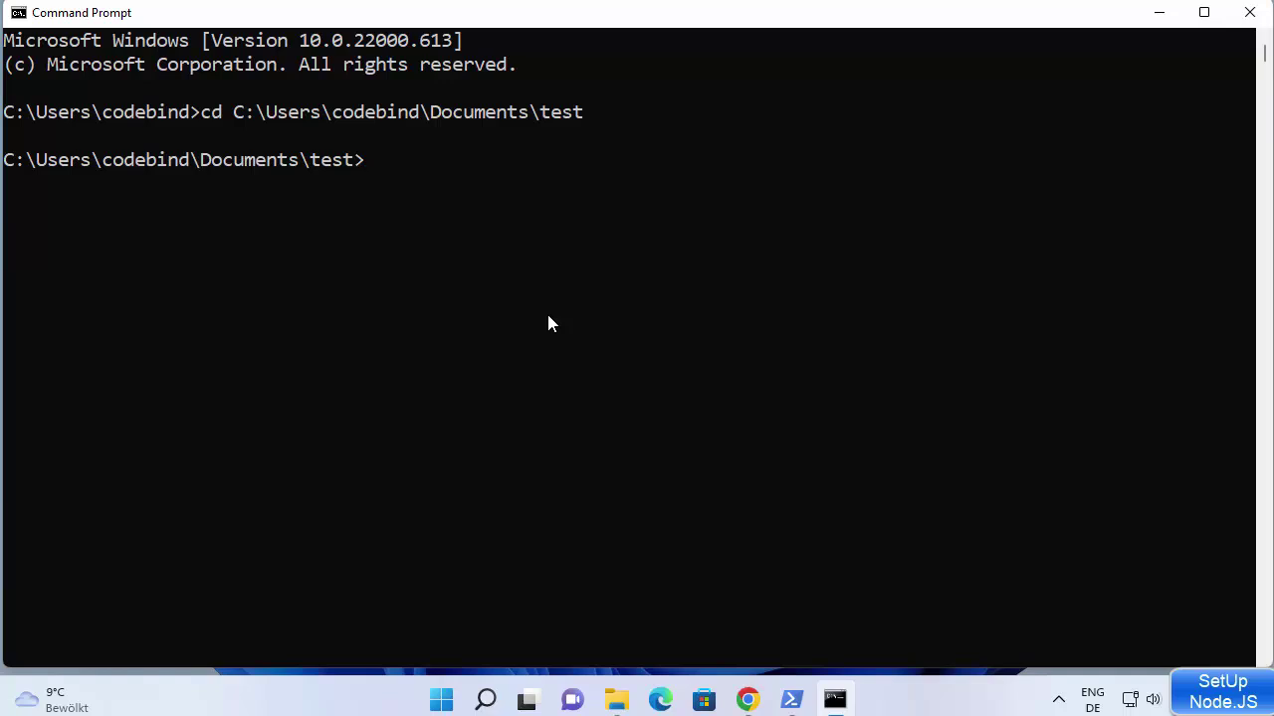
text(node test.js)
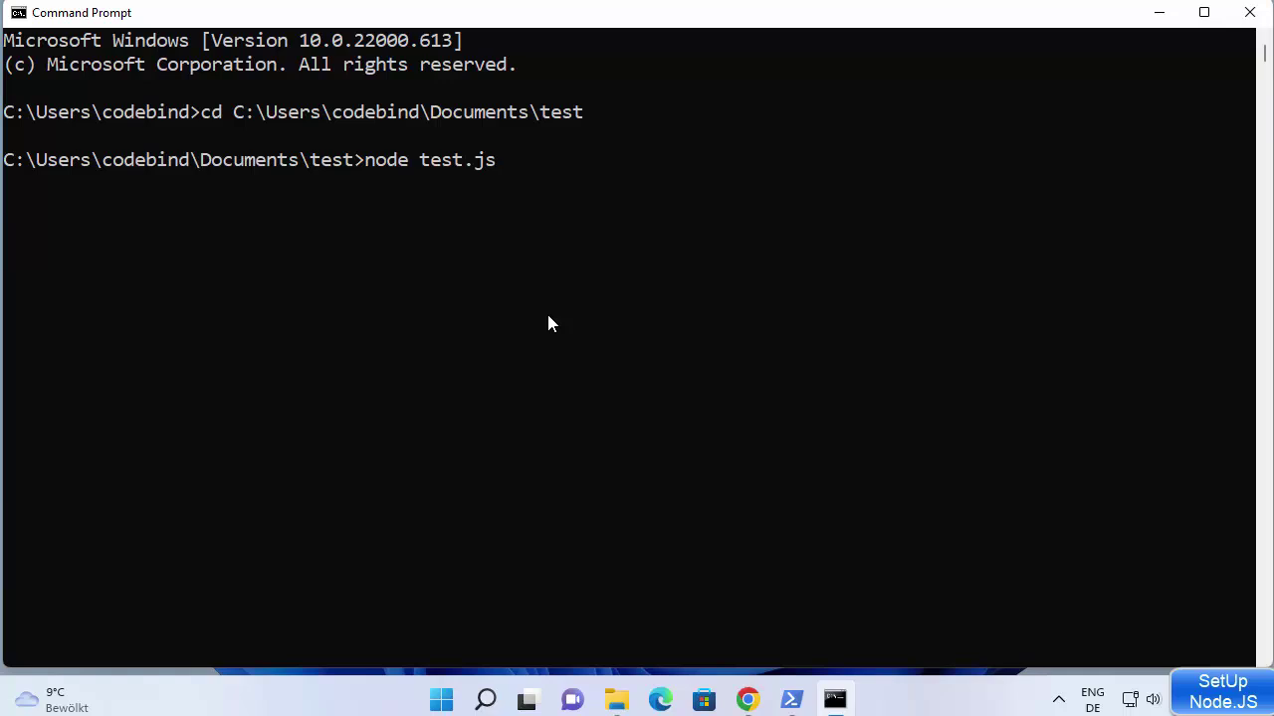
key(Return)
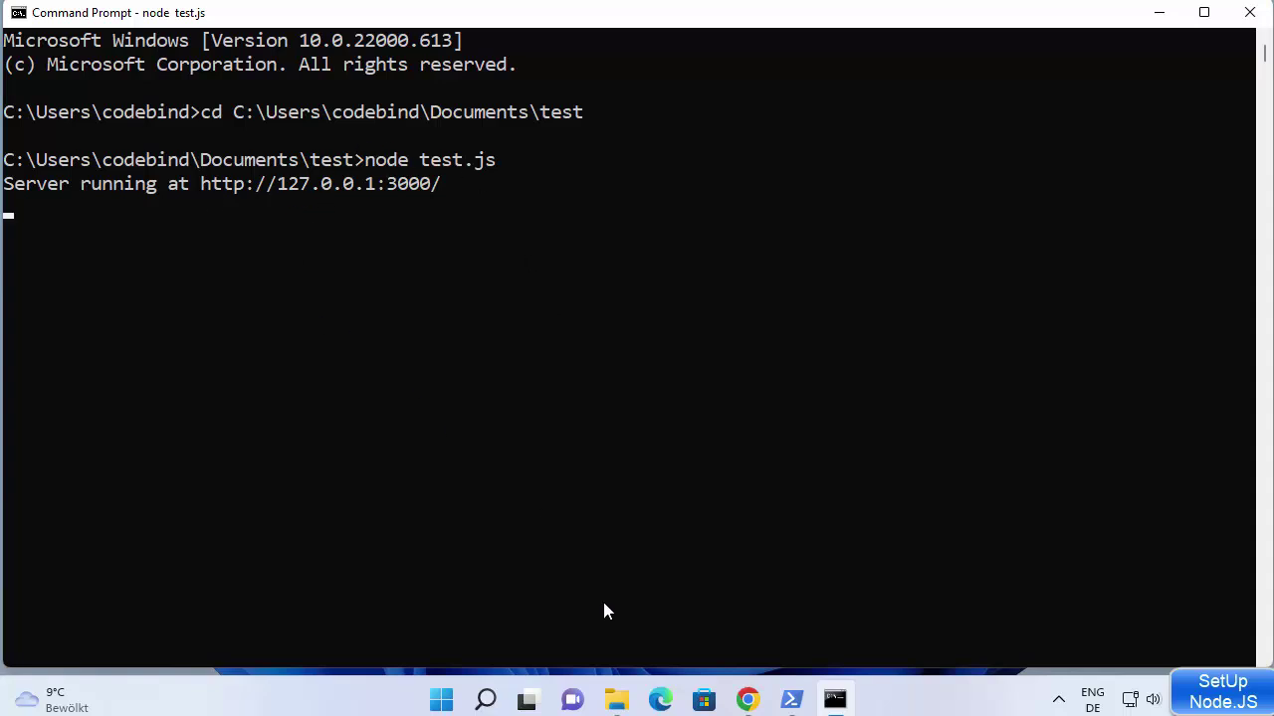
- Reopen test.js from the test folder in Notepad and check the port value in the code
click(617, 699)
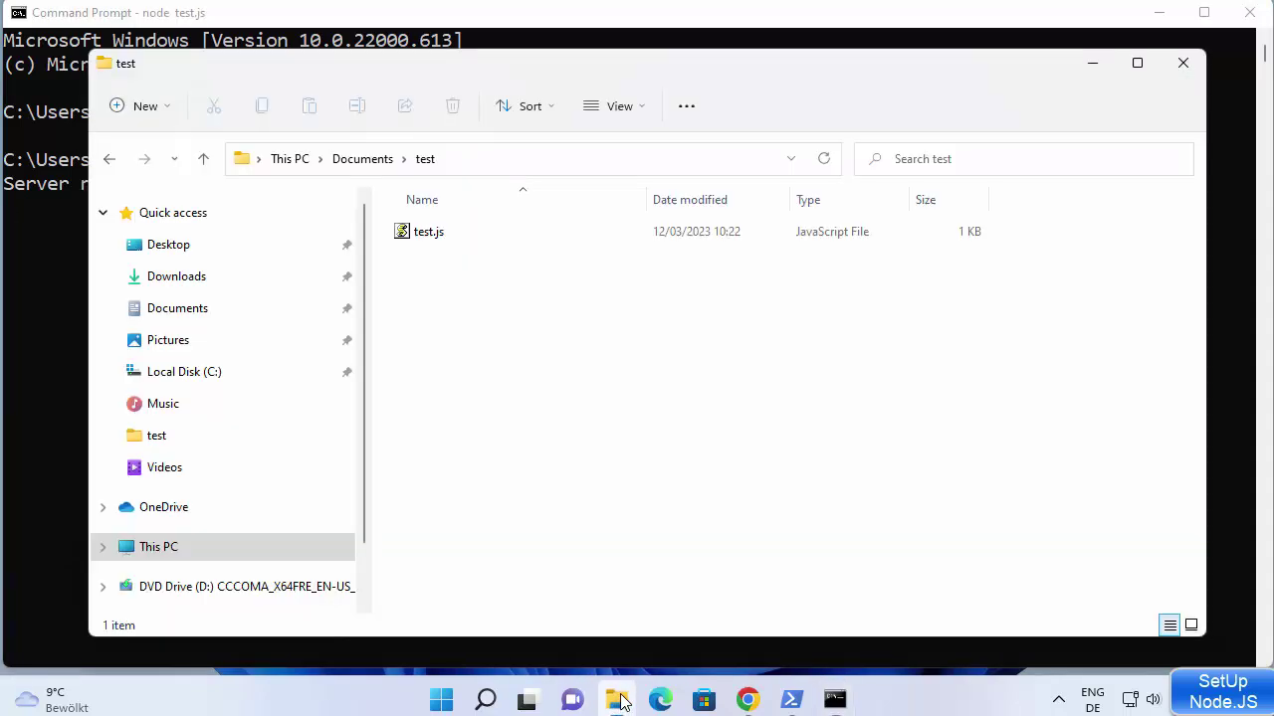
double_click(461, 243)
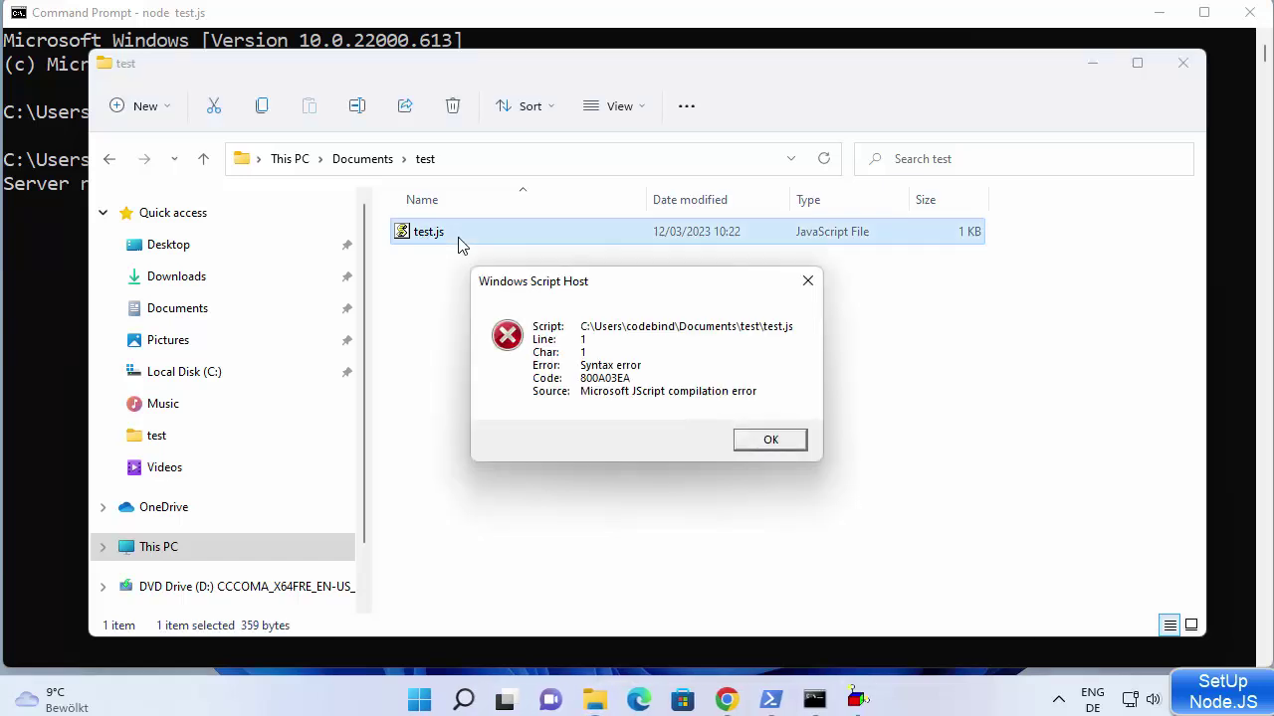
click(808, 281)
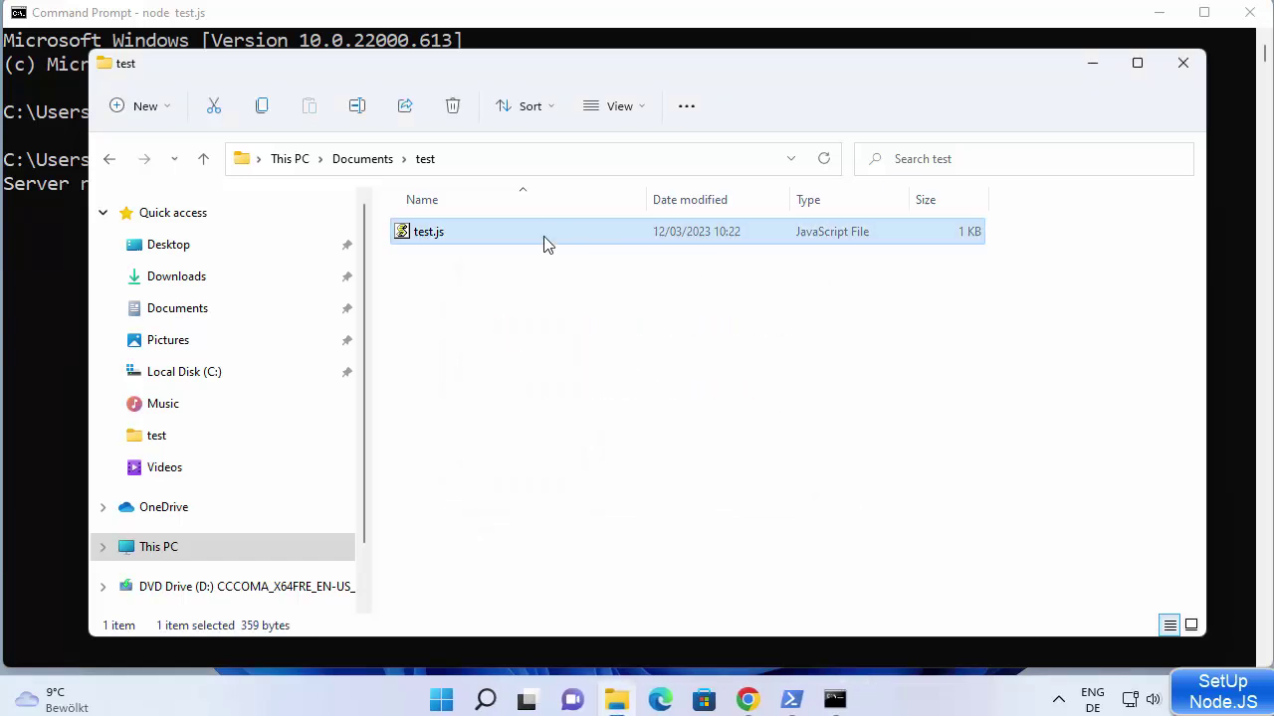
right_click(543, 244)
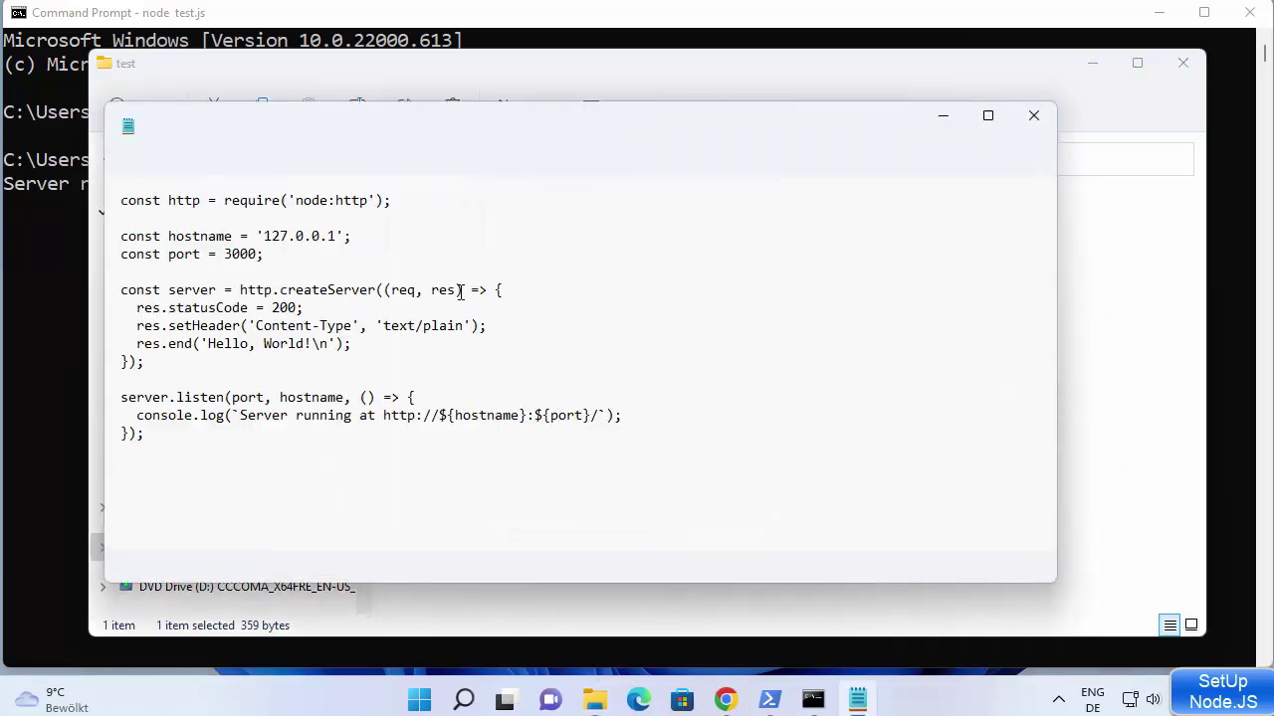
double_click(230, 253)
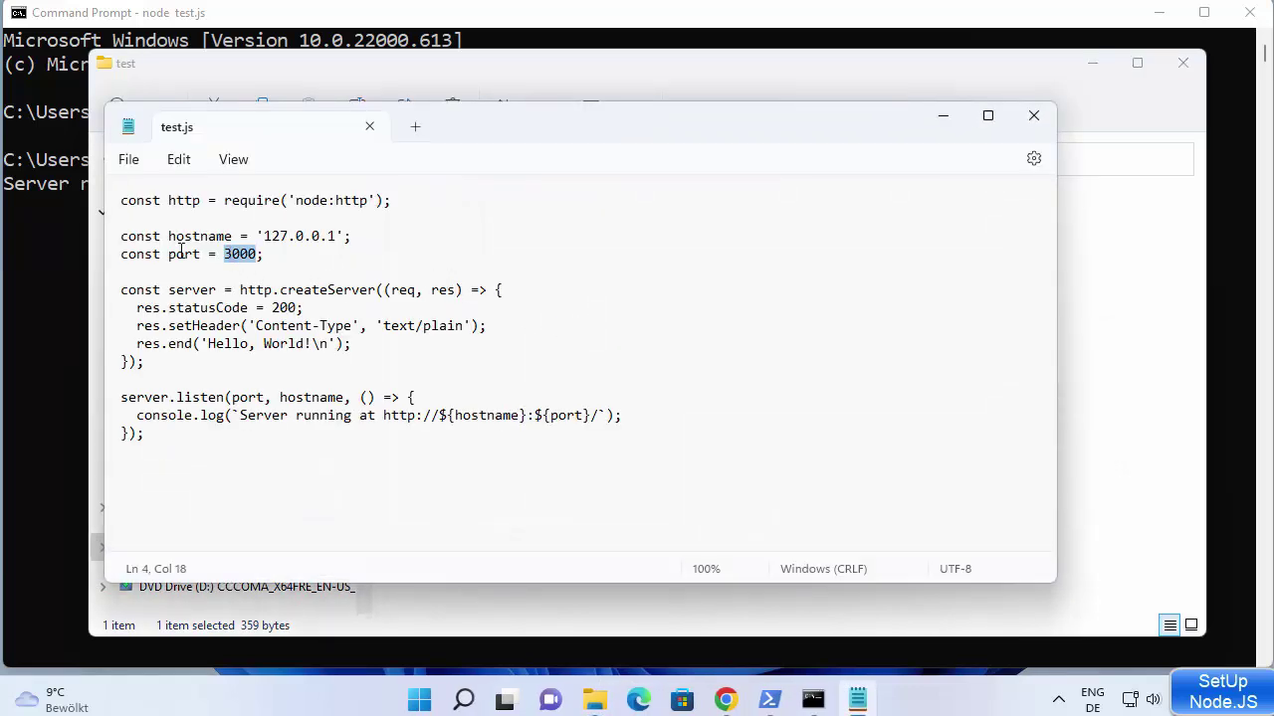
click(39, 237)
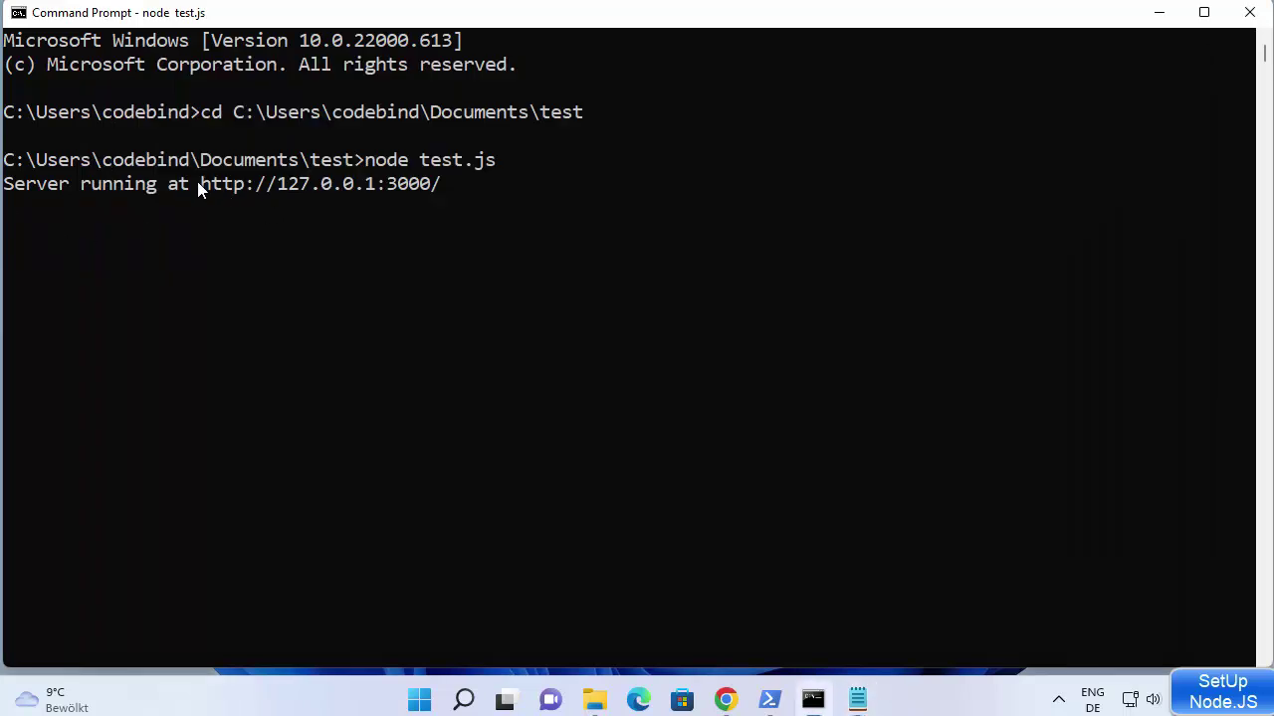
drag(197, 186, 425, 183)
click(439, 186)
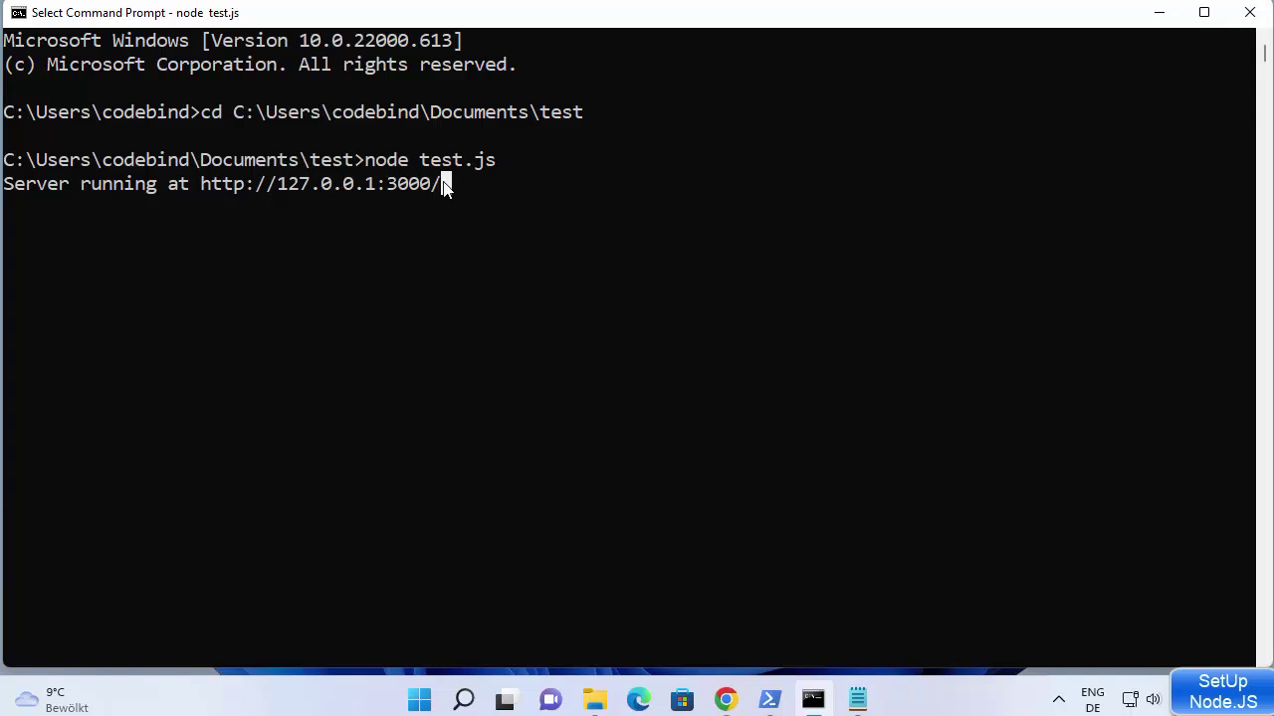
drag(445, 186, 202, 187)
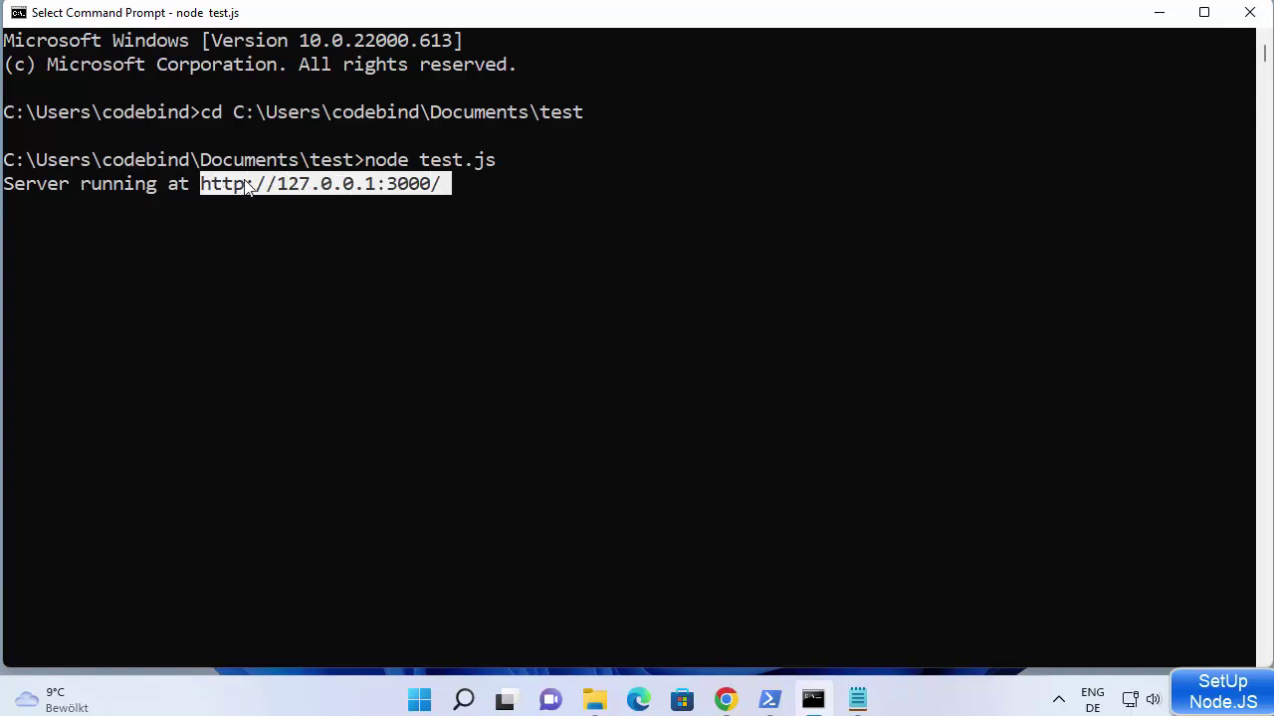
right_click(247, 189)
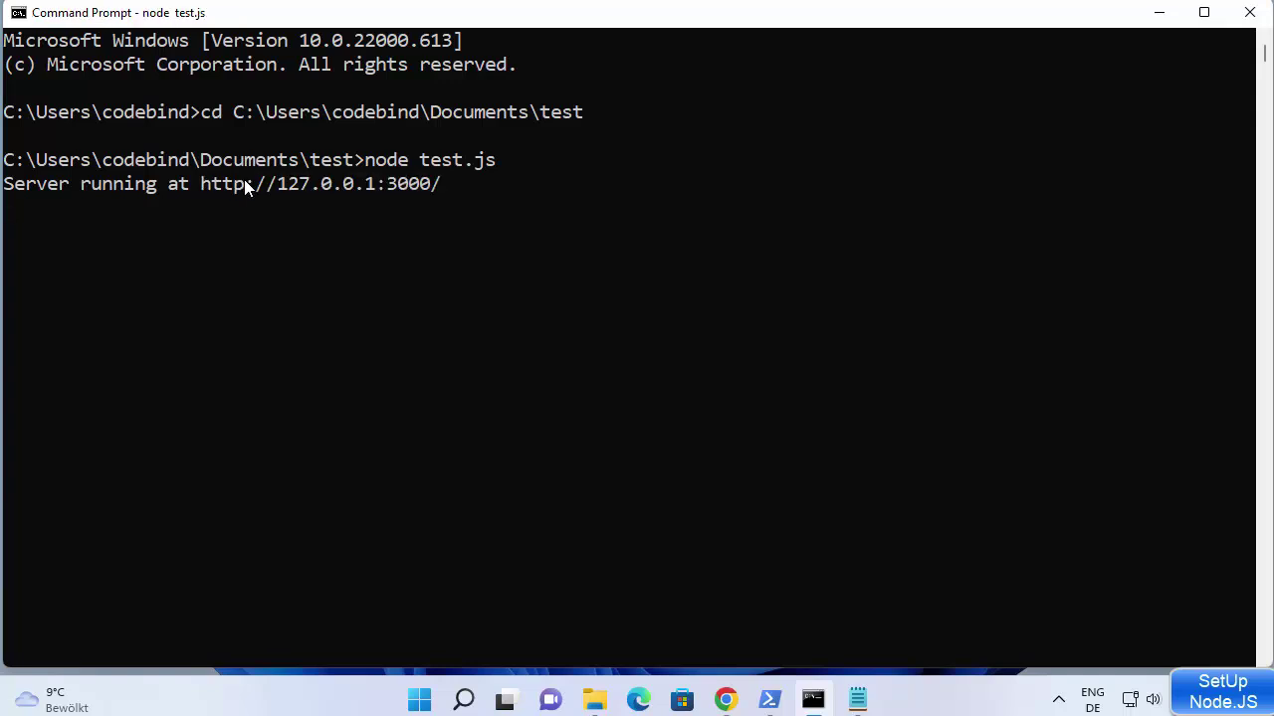
click(726, 699)
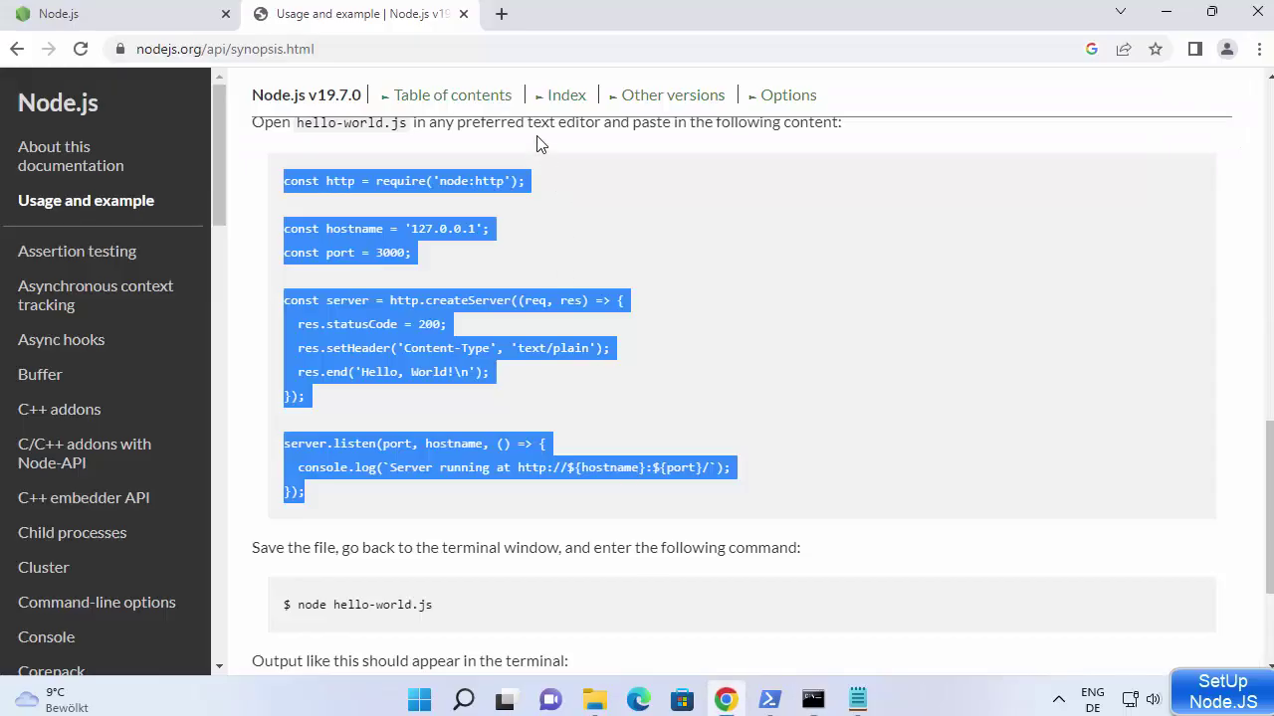
click(500, 15)
text(http://127.0.0.1:3000/)
key(Return)
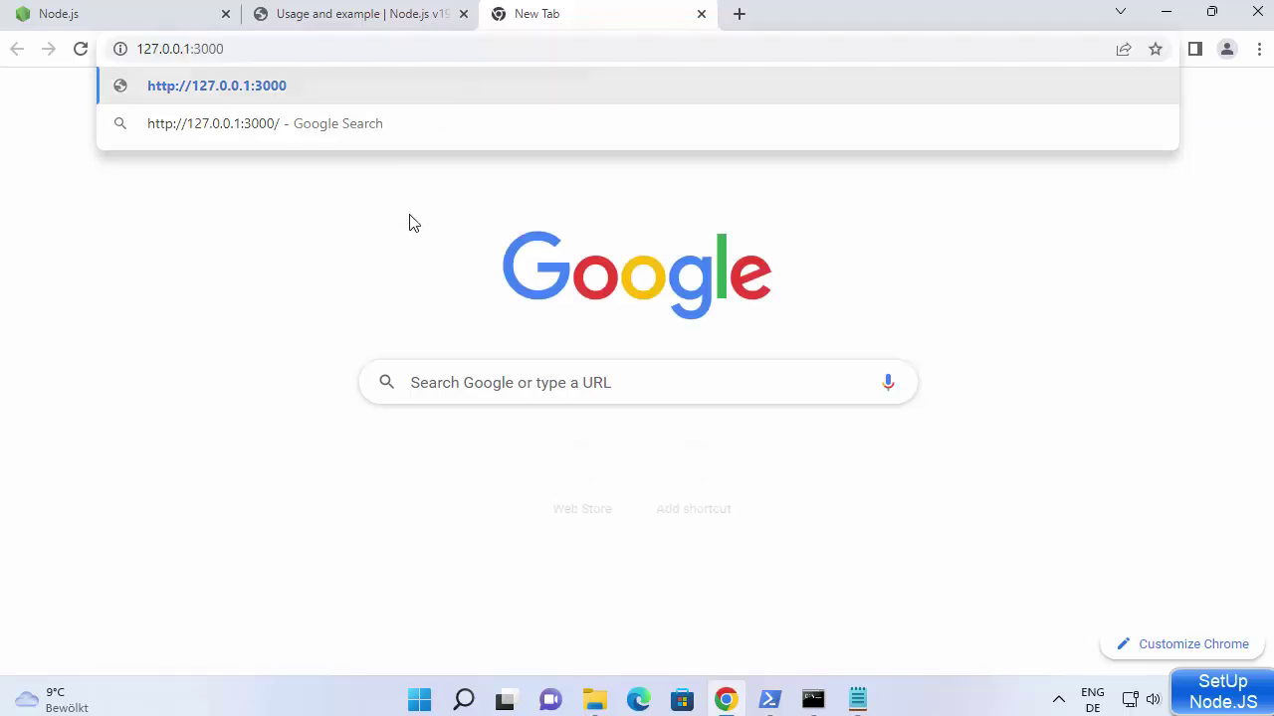
scroll(167, 149, up, 9)
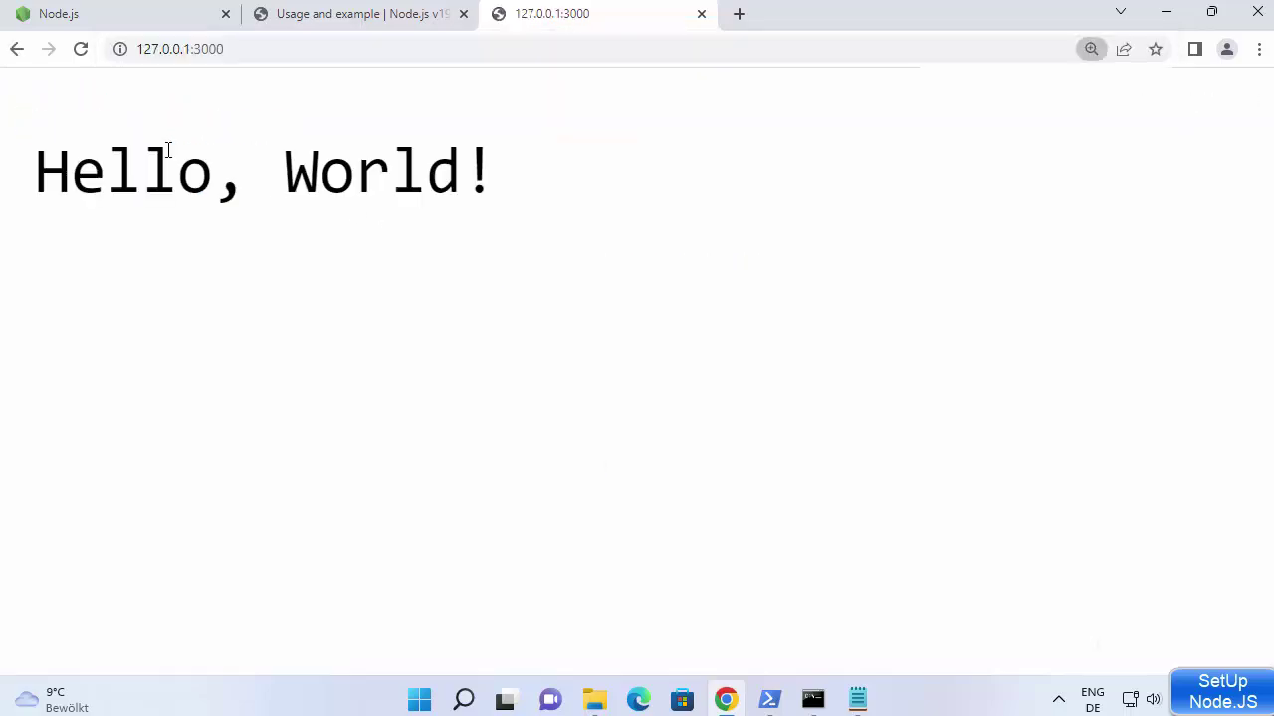